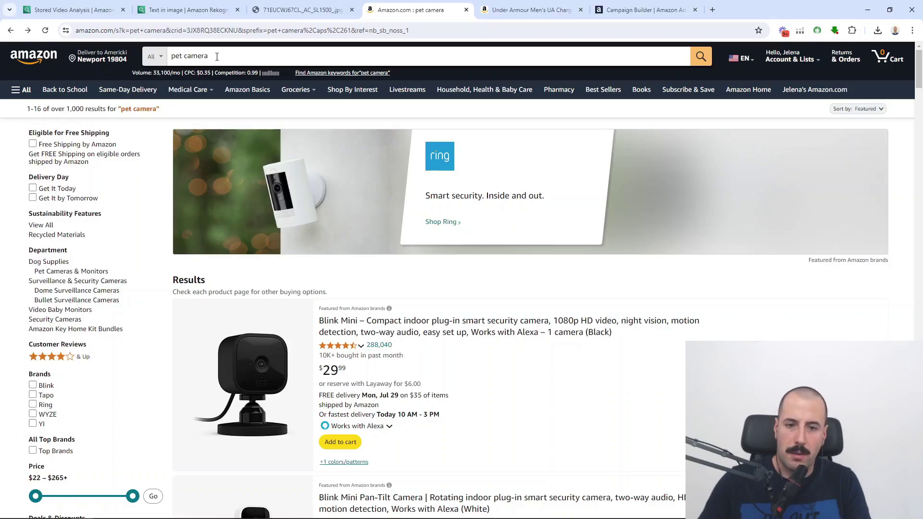
- Look through the pet camera search results for sponsored product and brand ad placements down to the page's end
scroll(620, 279, "down", 12)
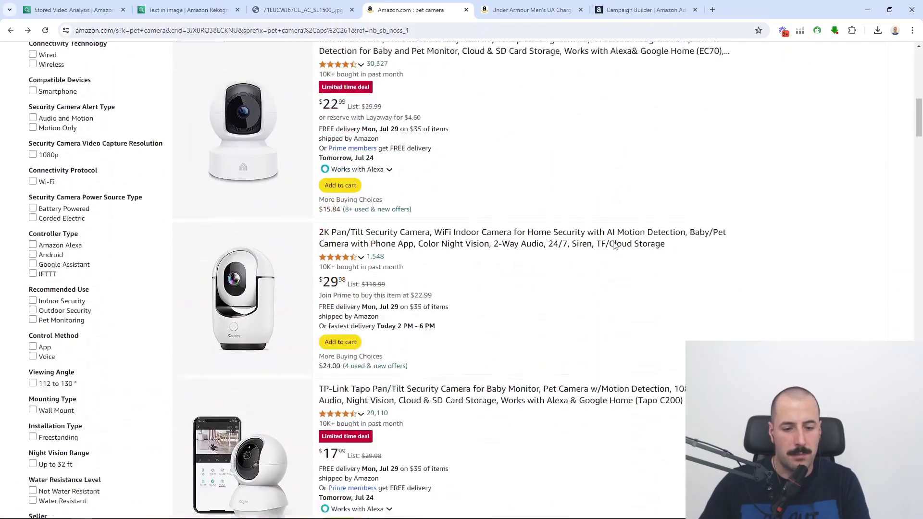
scroll(610, 240, "down", 9)
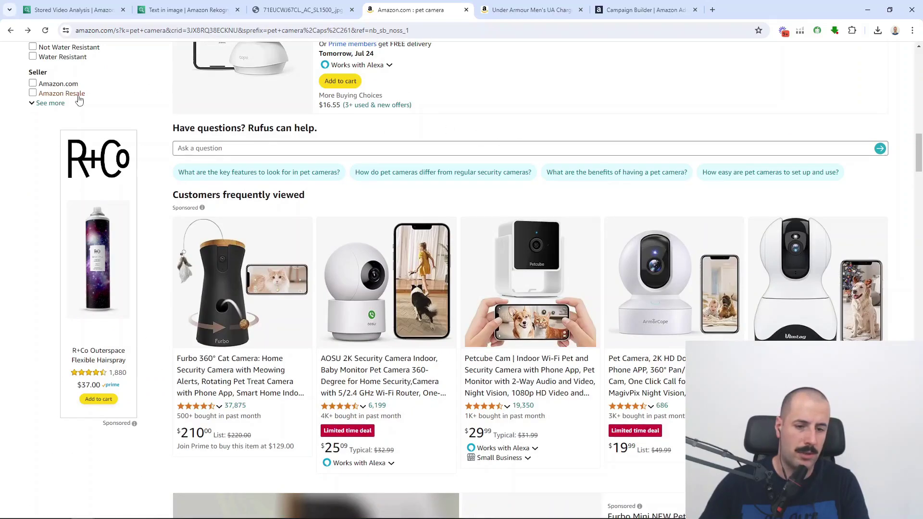
scroll(625, 153, "down", 10)
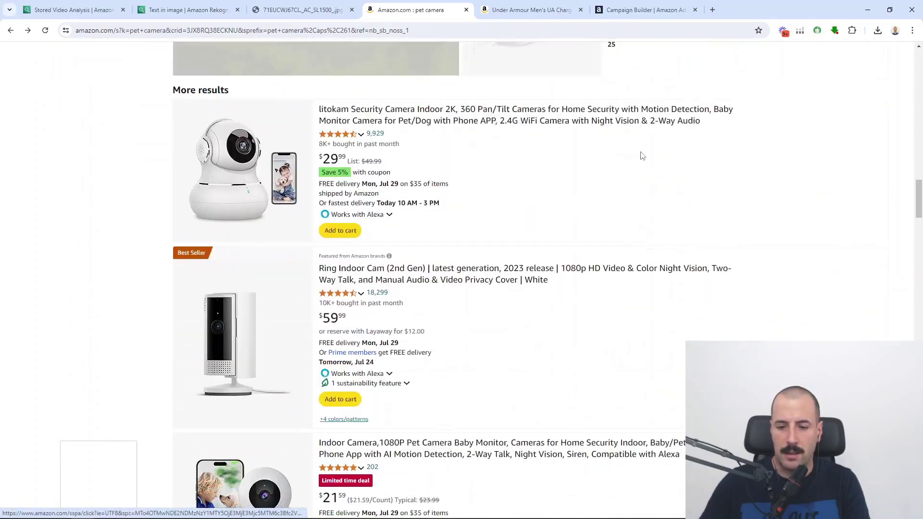
scroll(643, 155, "down", 9)
scroll(392, 200, "up", 3)
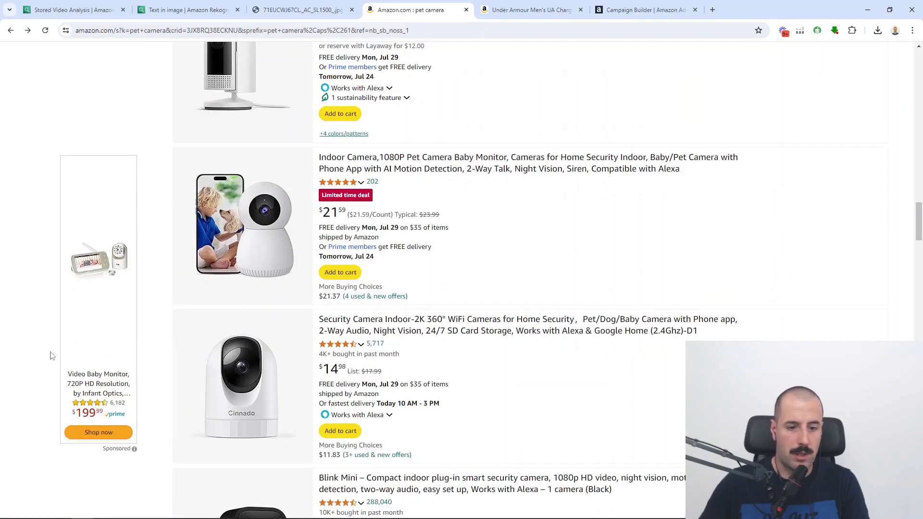
scroll(610, 235, "down", 20)
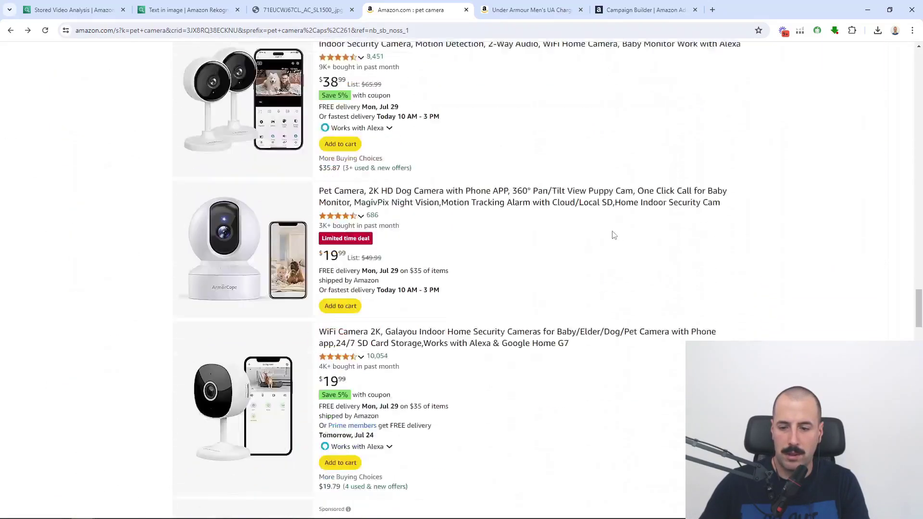
scroll(614, 235, "down", 20)
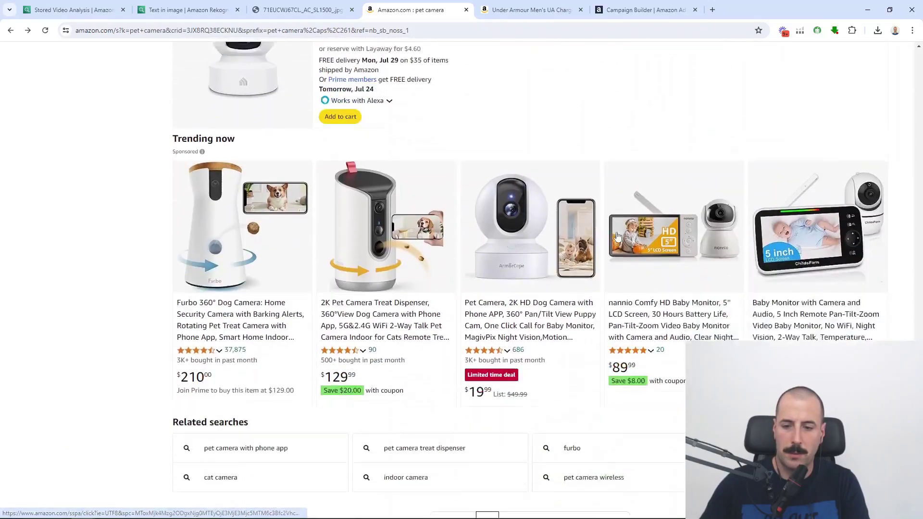
scroll(618, 237, "down", 10)
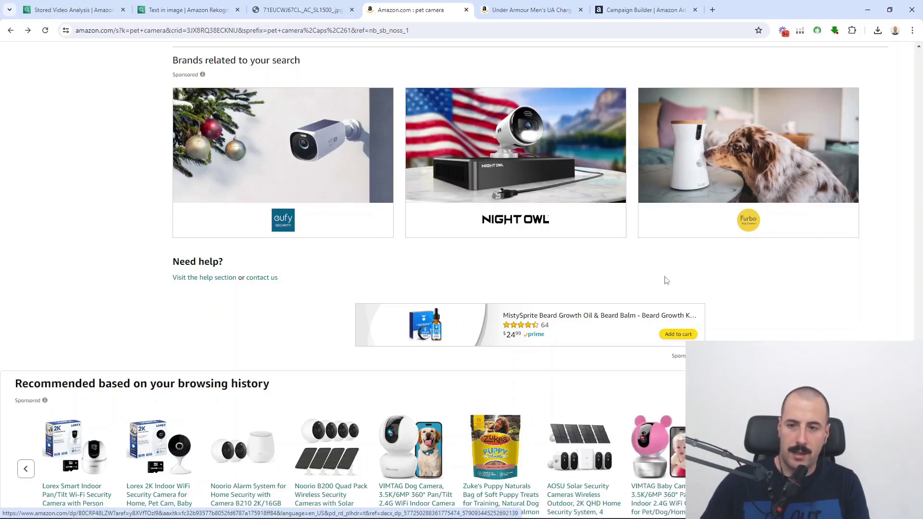
- Examine the Under Armour running shoe product page for display ad placements around the product details, buying options and related items
left_click(528, 10)
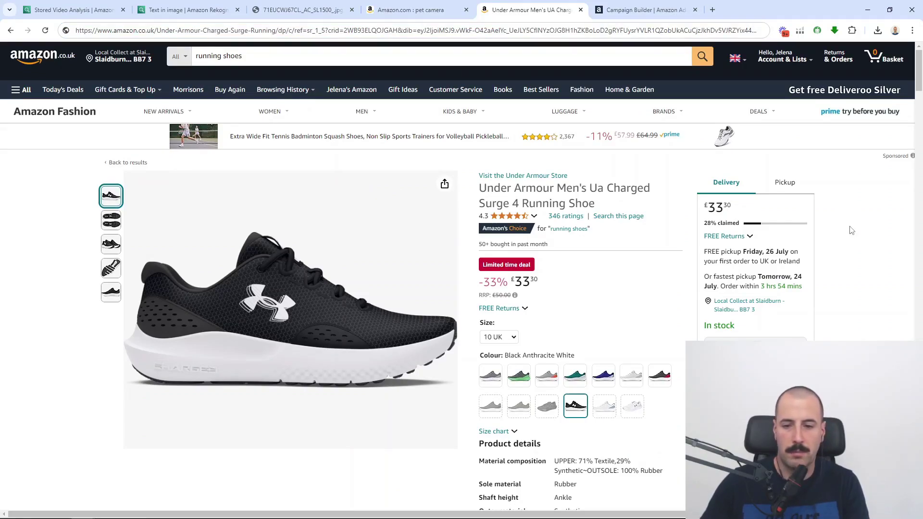
scroll(830, 219, "down", 5)
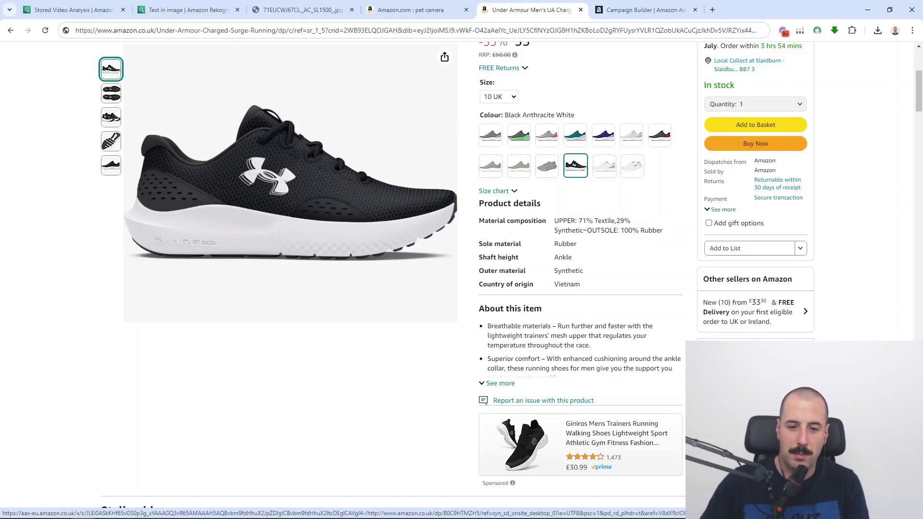
scroll(637, 313, "down", 2)
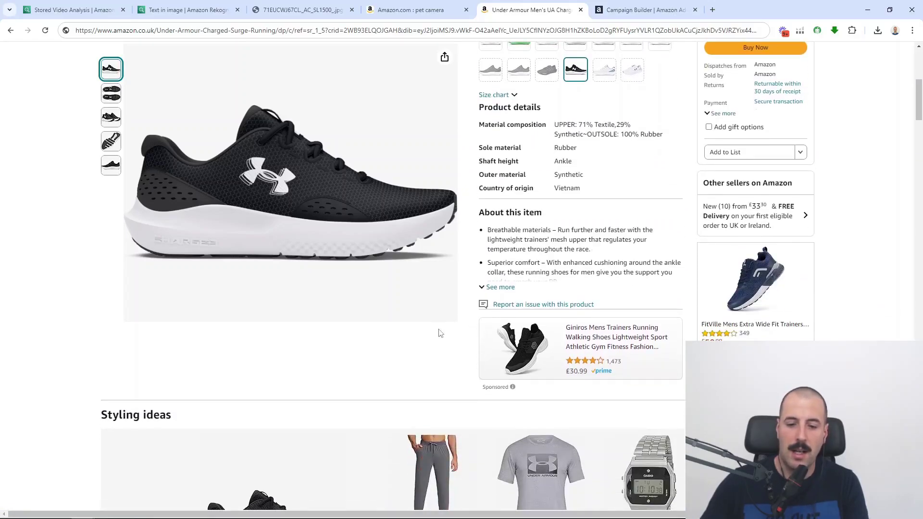
scroll(433, 322, "down", 13)
scroll(101, 263, "down", 10)
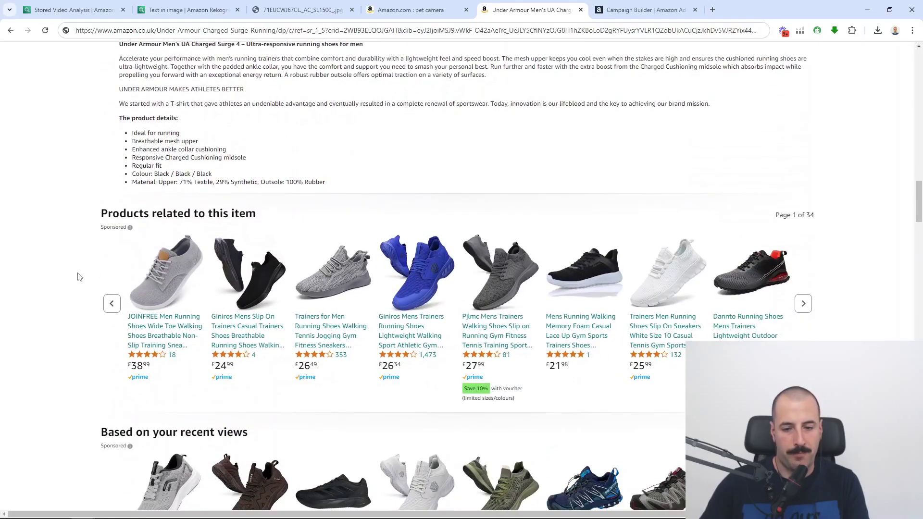
scroll(76, 267, "down", 2)
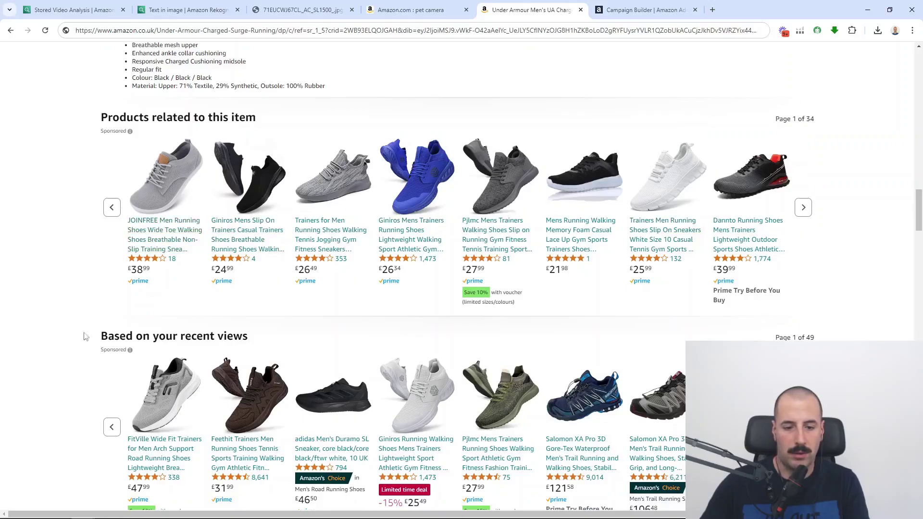
scroll(803, 253, "up", 6)
scroll(803, 253, "up", 20)
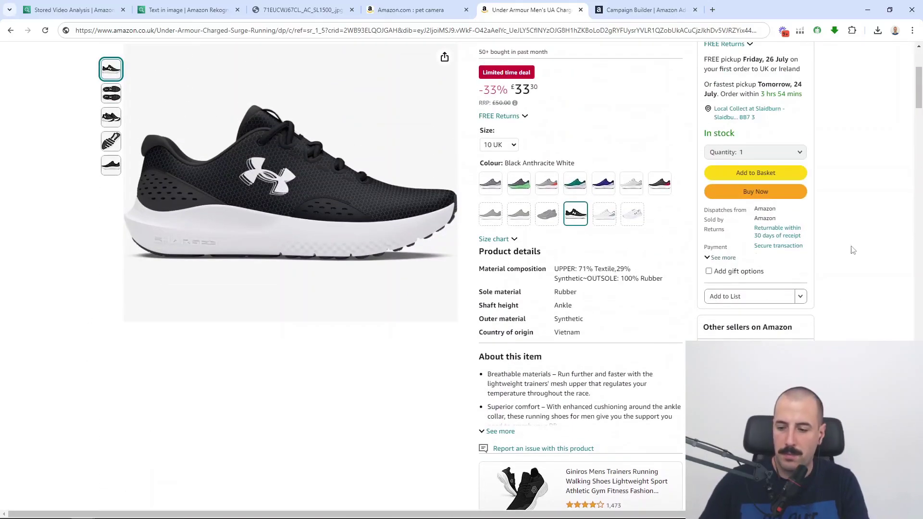
scroll(837, 303, "down", 2)
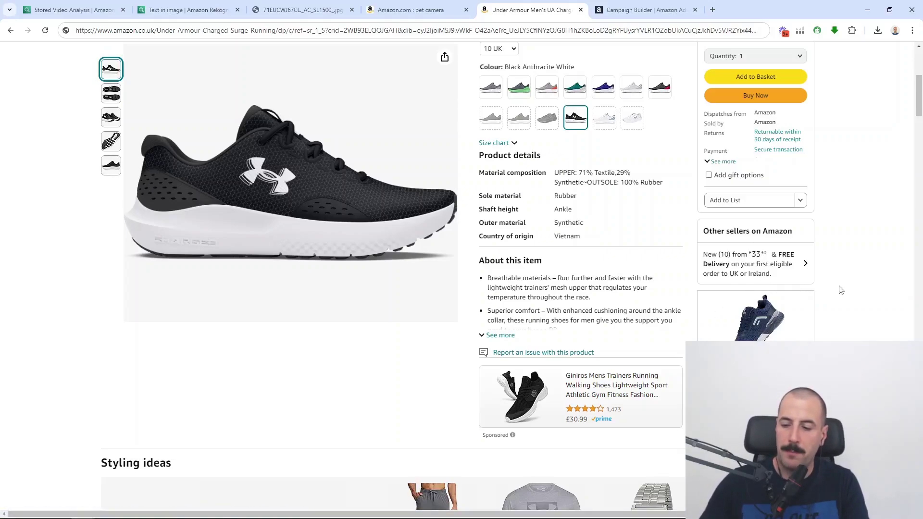
scroll(840, 289, "up", 2)
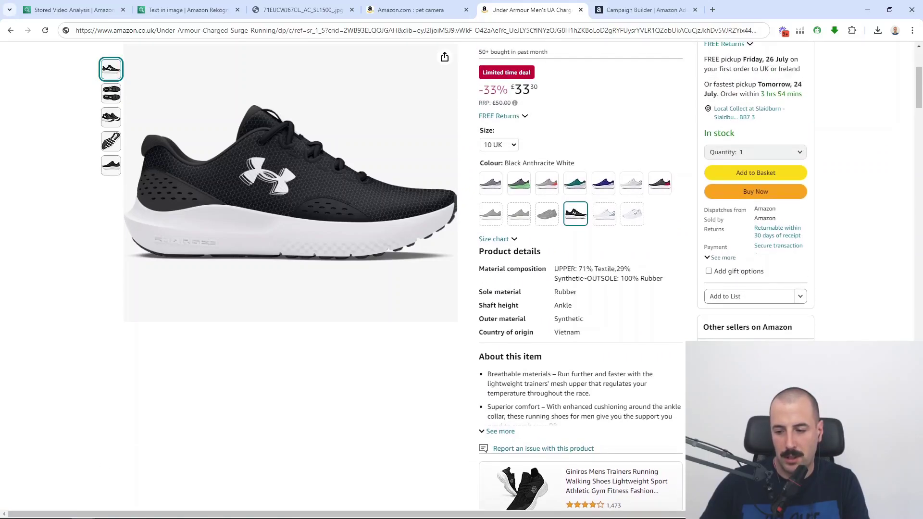
scroll(831, 237, "up", 1)
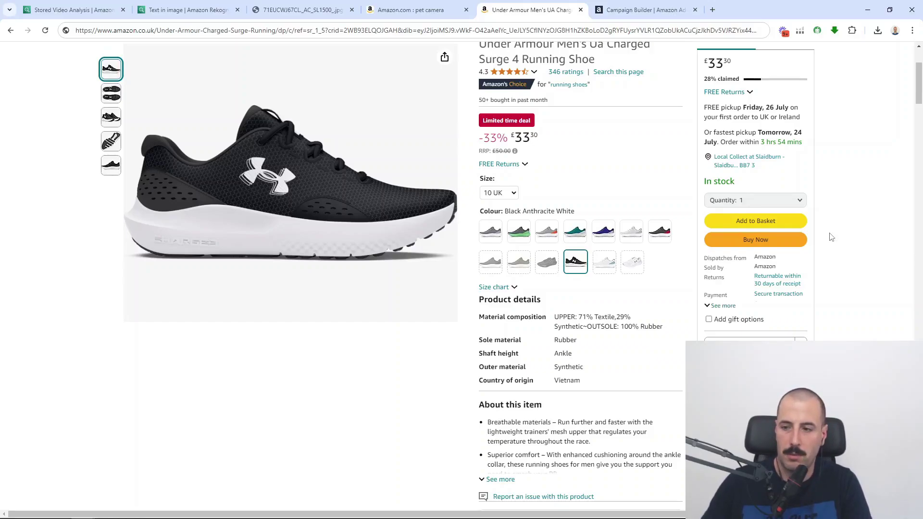
scroll(831, 237, "up", 3)
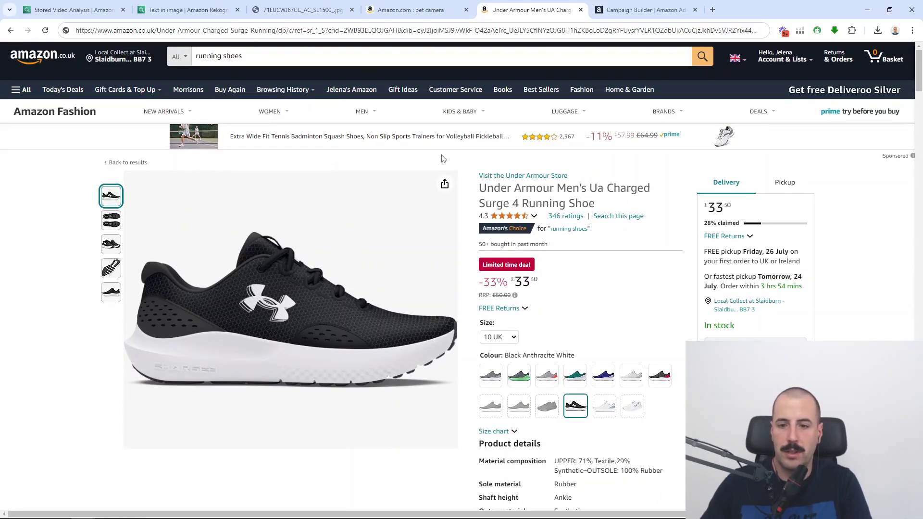
- Start creating a new Sponsored Display campaign in the Amazon Ads campaign builder
left_click(645, 10)
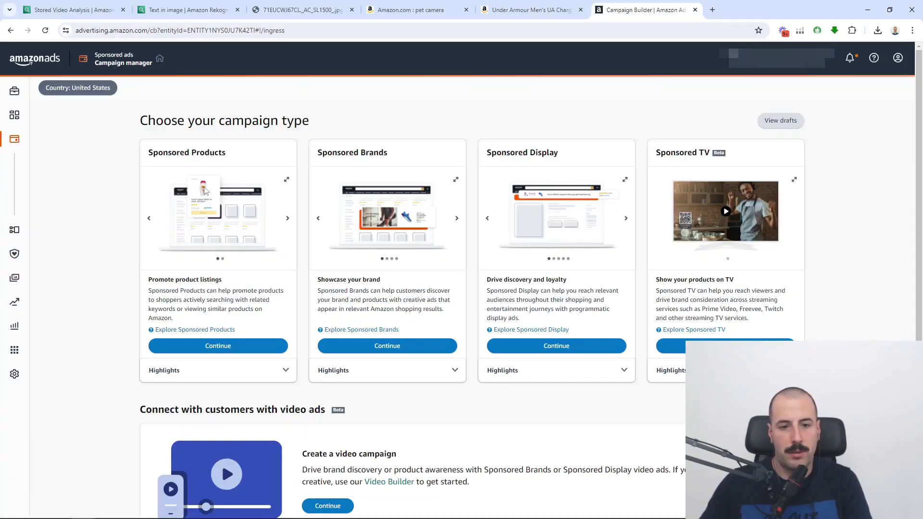
mouse_move(21, 159)
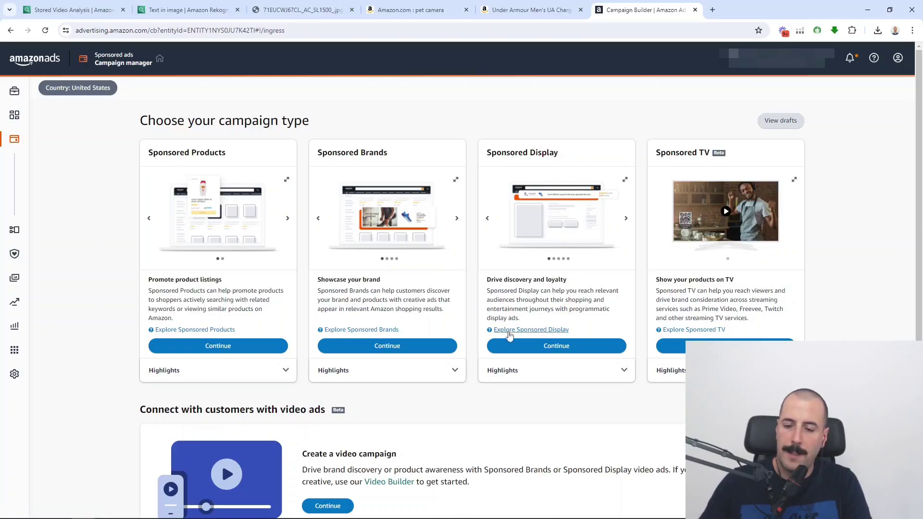
left_click(563, 351)
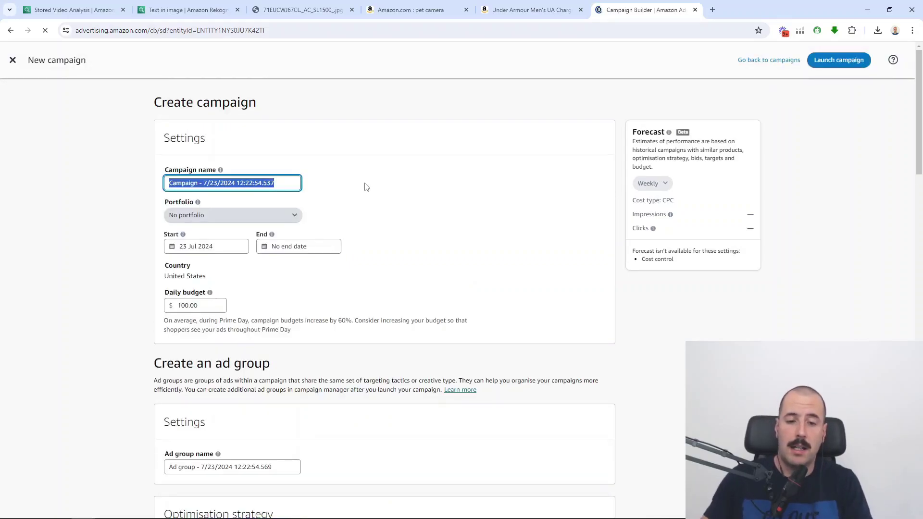
left_click(340, 186)
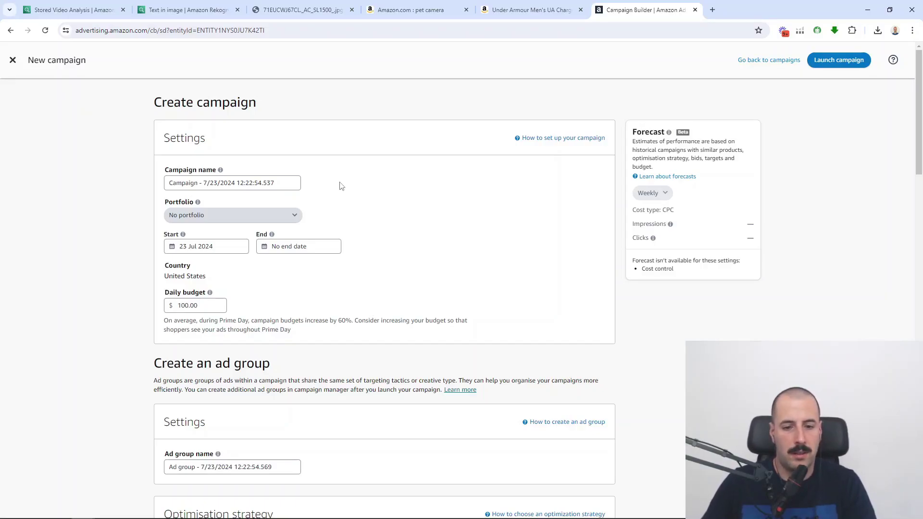
- Review the campaign settings, daily budget, ad group name, optimisation strategies and cost control of the new campaign
scroll(394, 194, "down", 2)
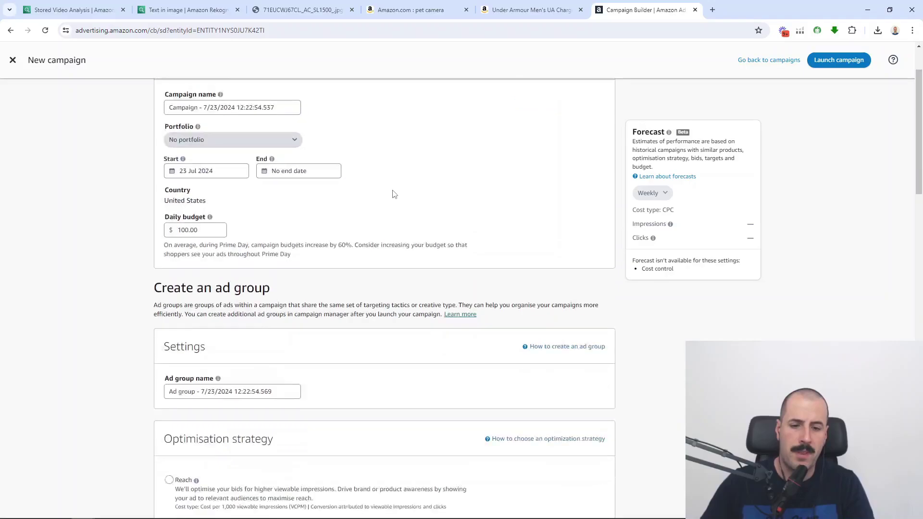
scroll(336, 178, "down", 1)
scroll(380, 194, "up", 2)
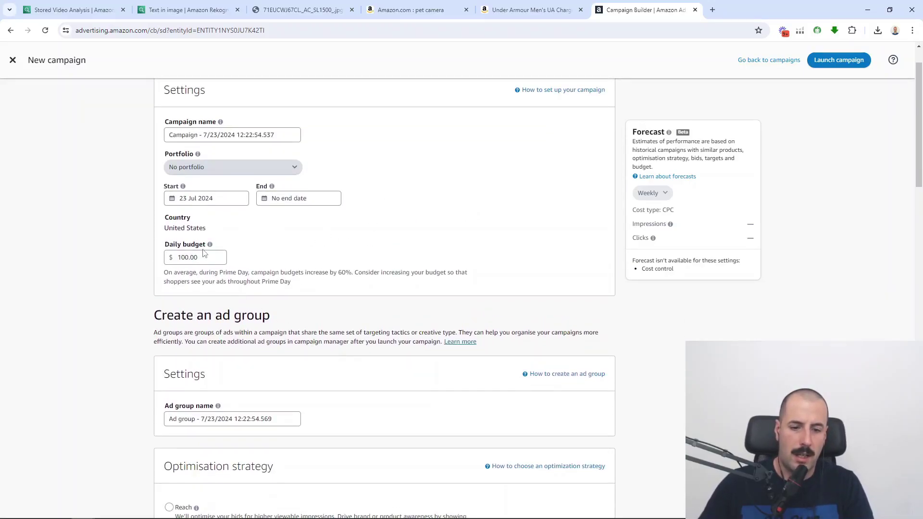
scroll(283, 215, "down", 2)
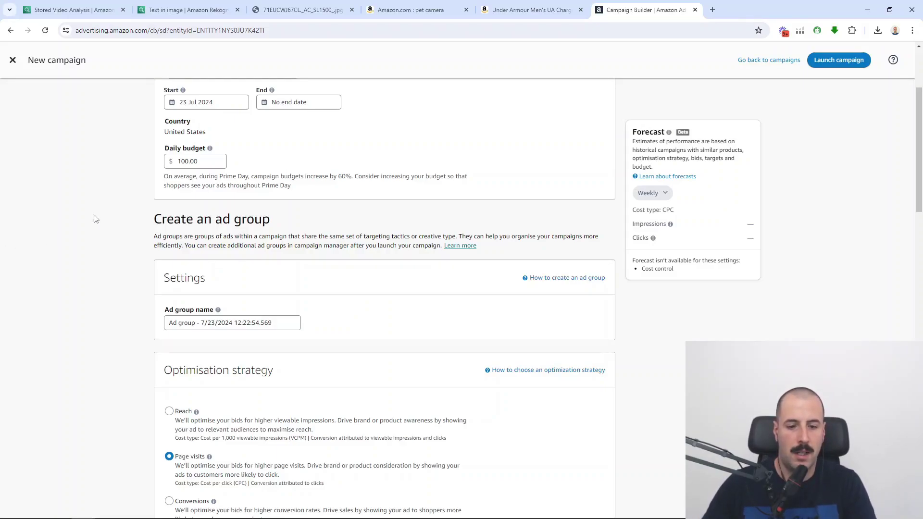
scroll(95, 219, "down", 1)
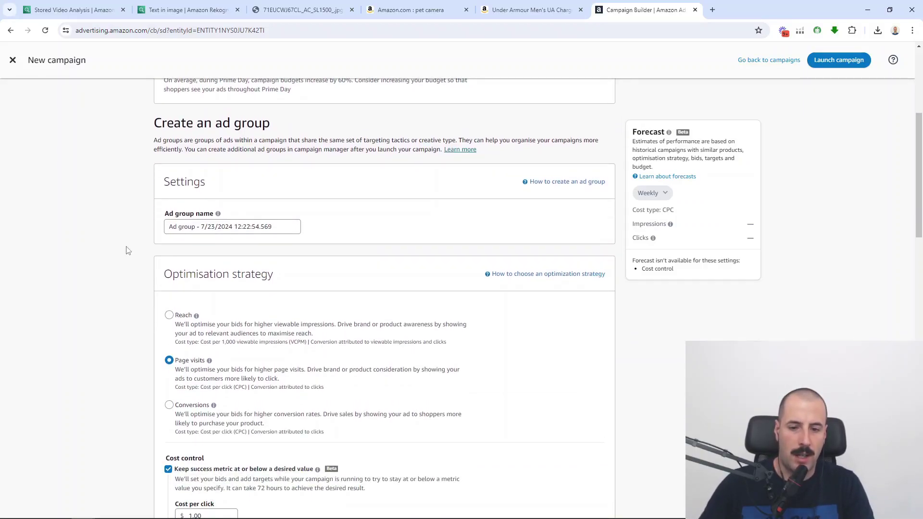
scroll(125, 251, "down", 1)
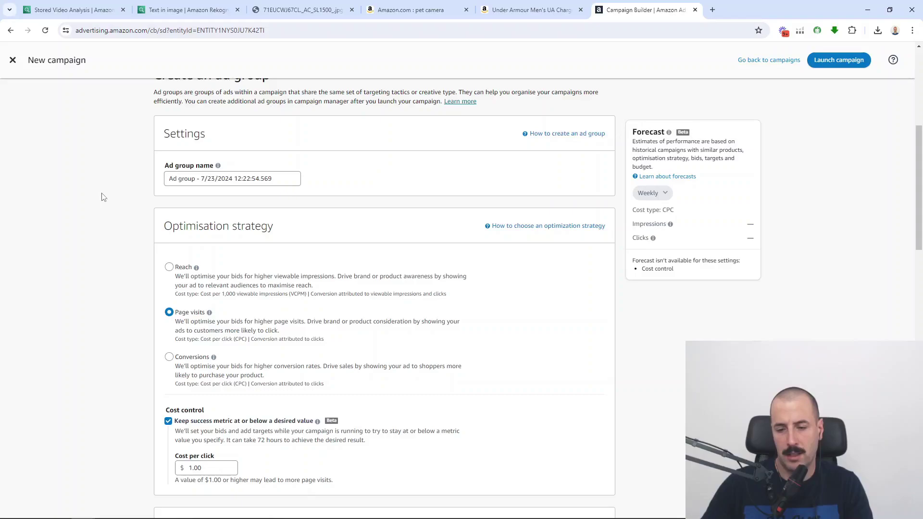
scroll(119, 197, "down", 1)
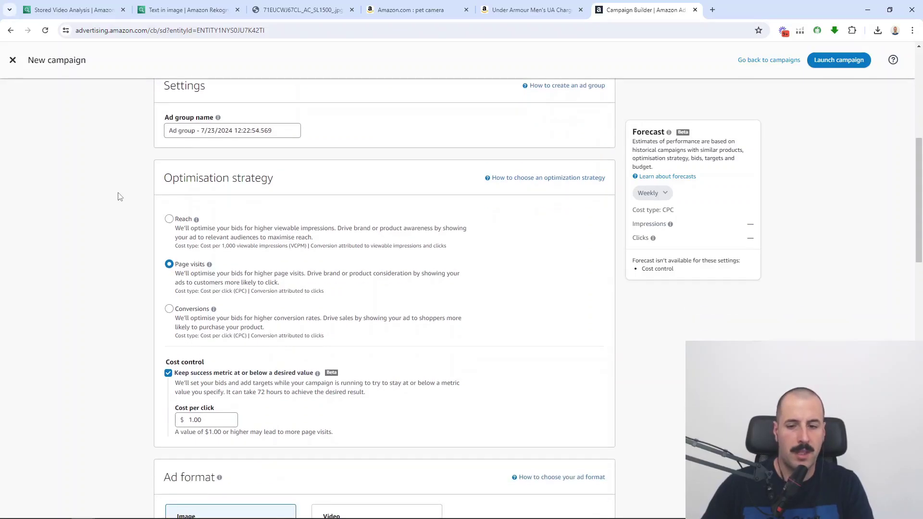
scroll(118, 193, "down", 1)
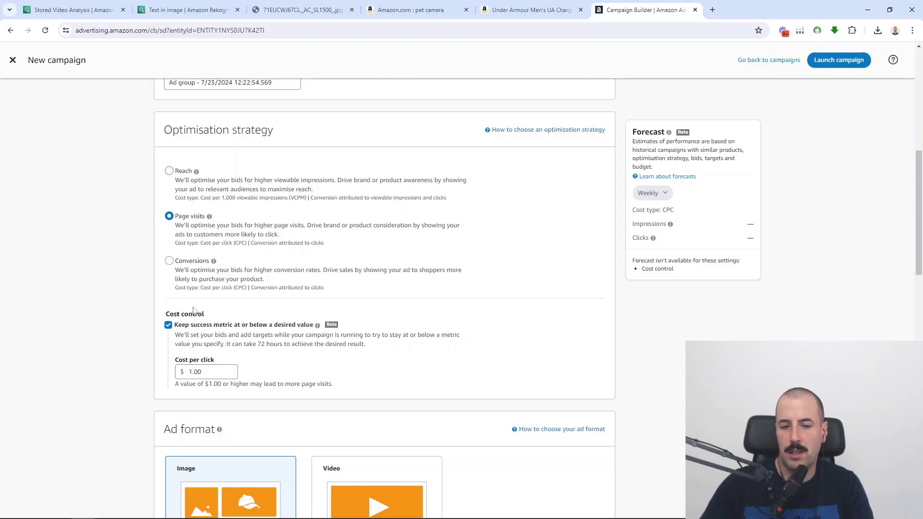
- Switch the optimisation strategy to Reach and back to Page visits to compare their cost controls
left_click(170, 172)
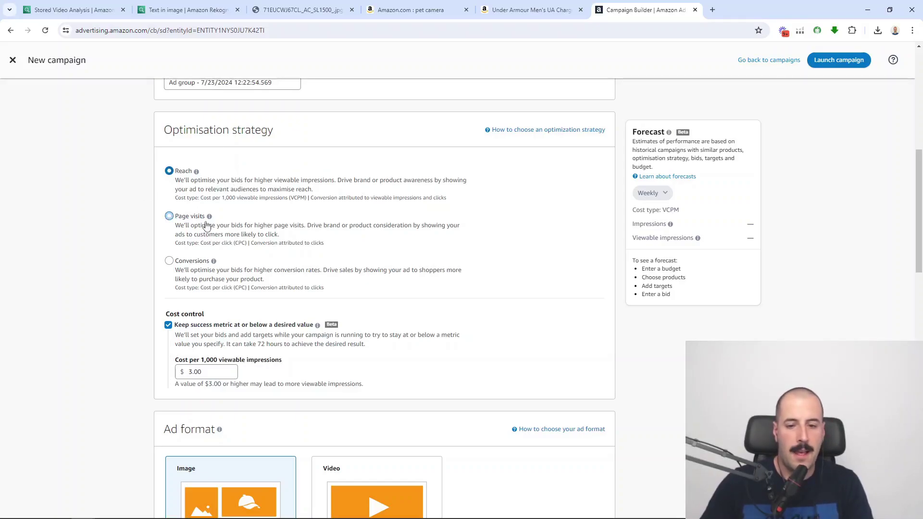
left_click(169, 216)
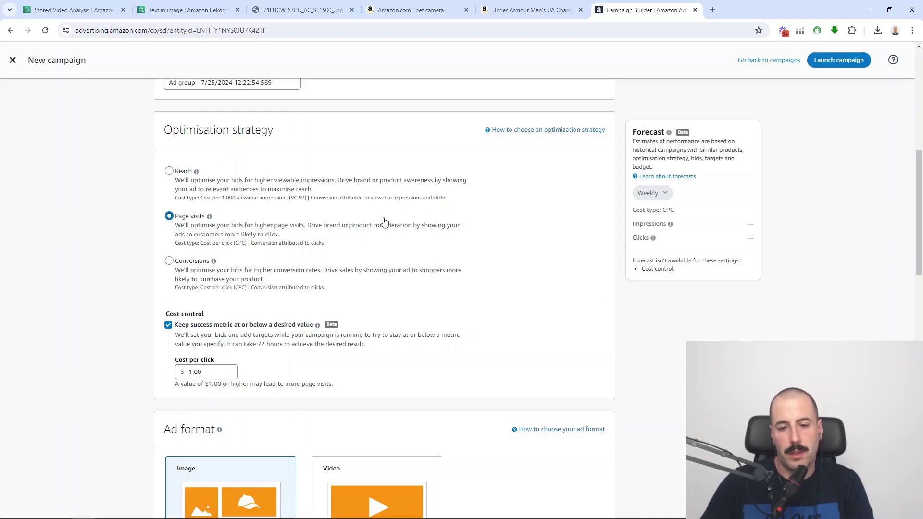
- Set the optimisation strategy to Conversions and turn off the cost control that keeps the success metric at a desired value
scroll(482, 235, "down", 1)
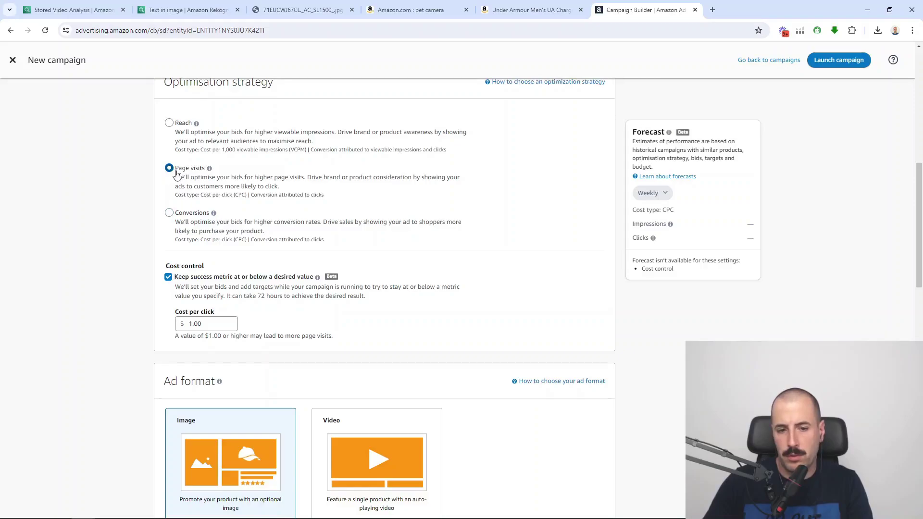
left_click(169, 278)
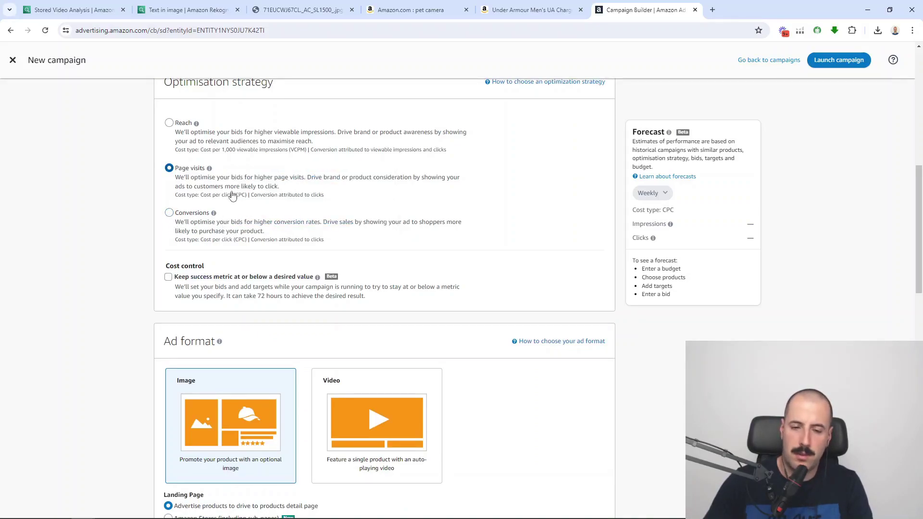
left_click(169, 212)
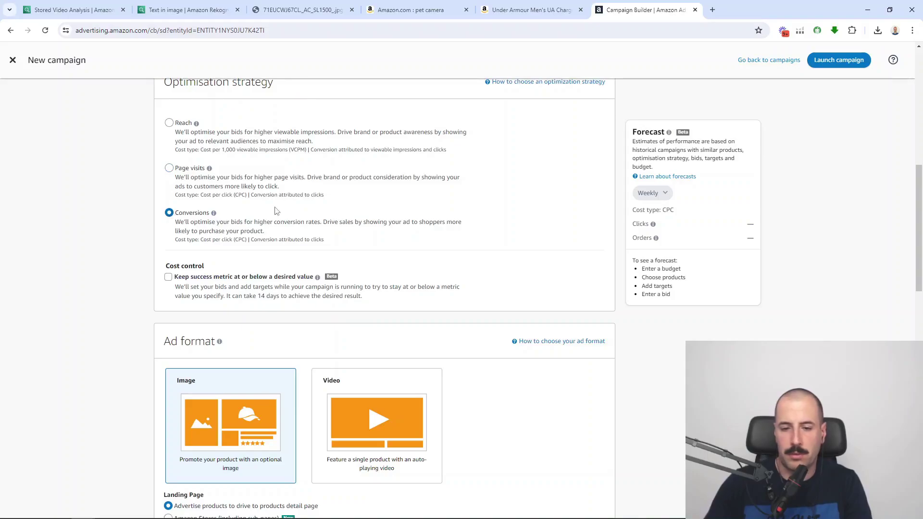
left_click(168, 276)
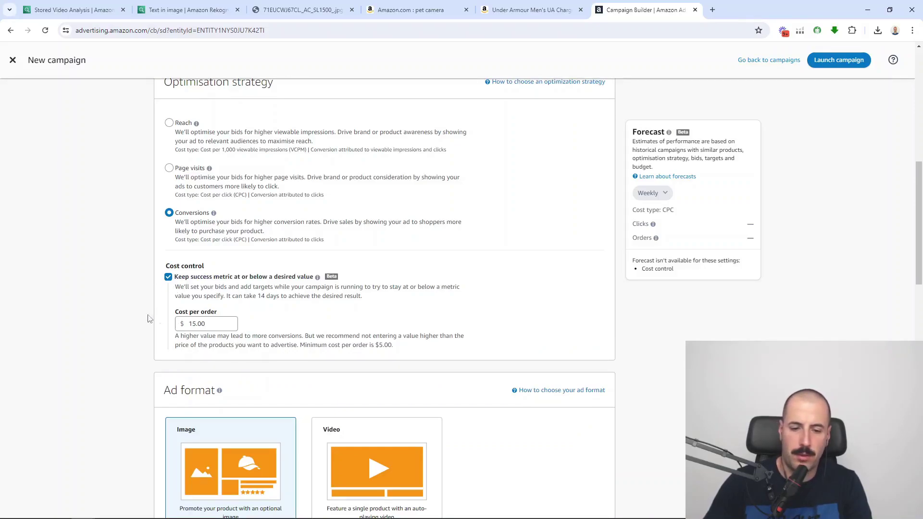
left_click(168, 277)
scroll(122, 270, "down", 2)
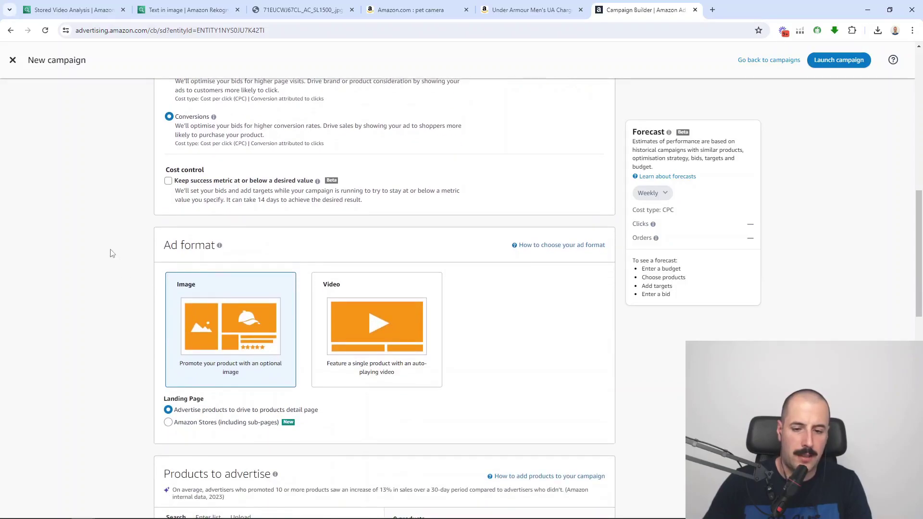
- Review the preset targets in the campaign's Targeting section and remove all of them
scroll(111, 261, "down", 2)
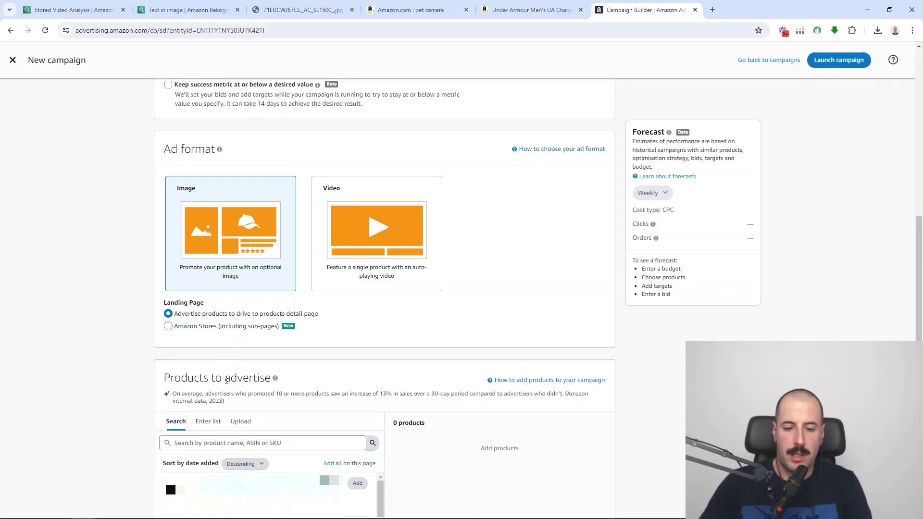
scroll(134, 367, "down", 15)
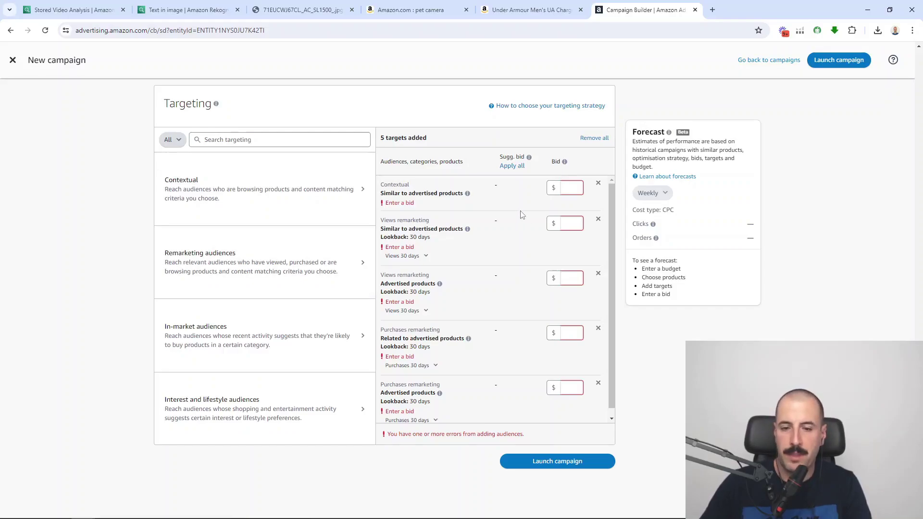
mouse_move(468, 194)
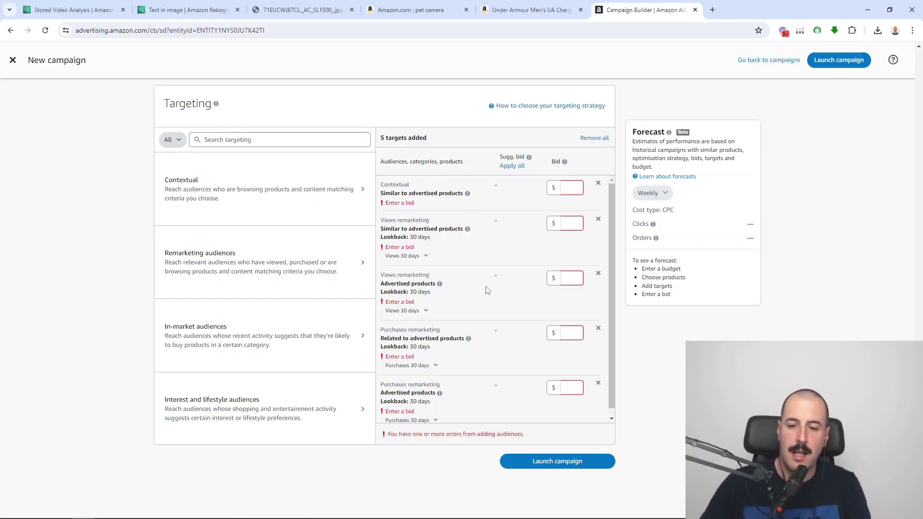
left_click(440, 284)
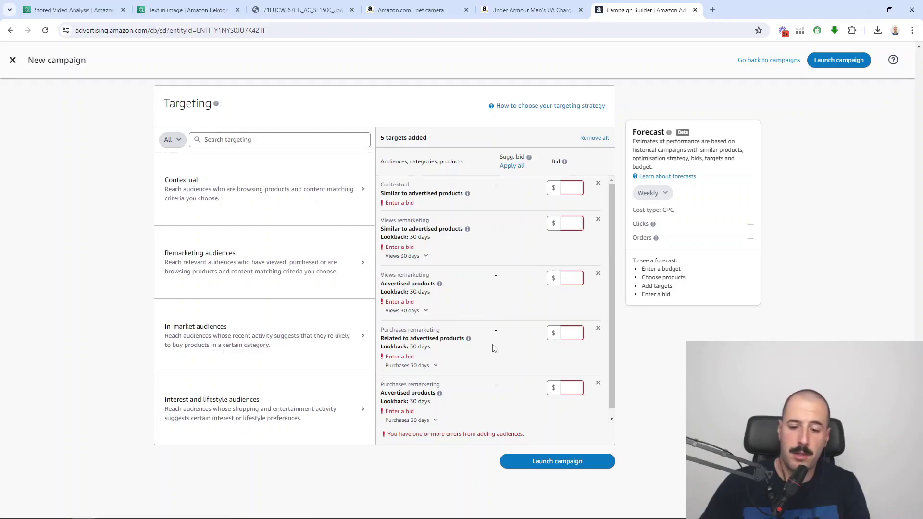
scroll(495, 348, "down", 1)
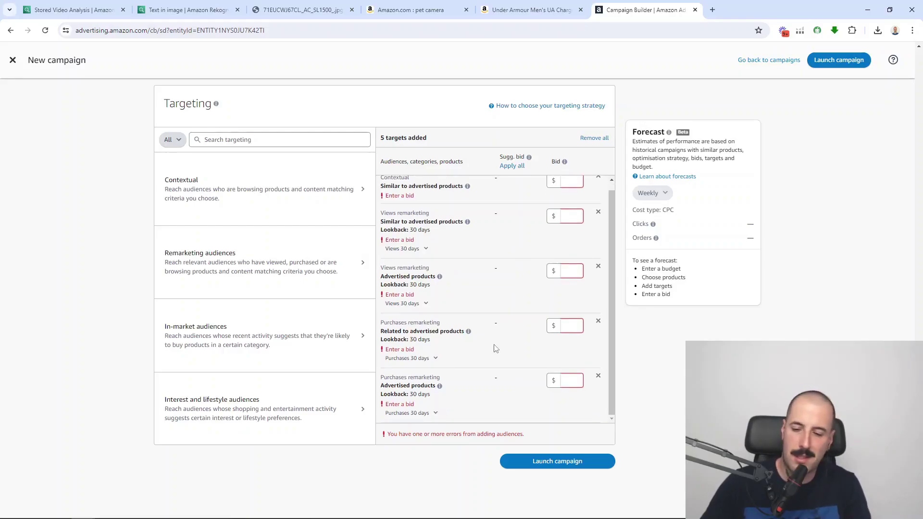
scroll(496, 336, "up", 1)
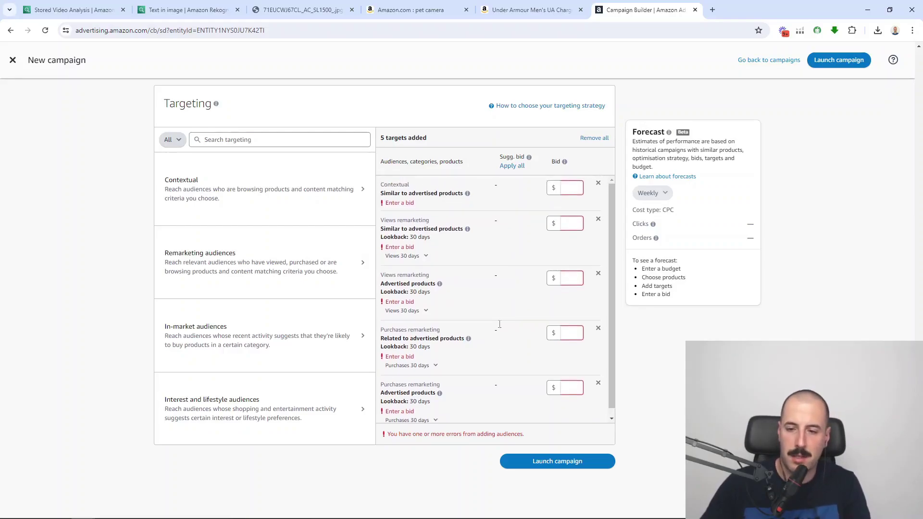
left_click(590, 140)
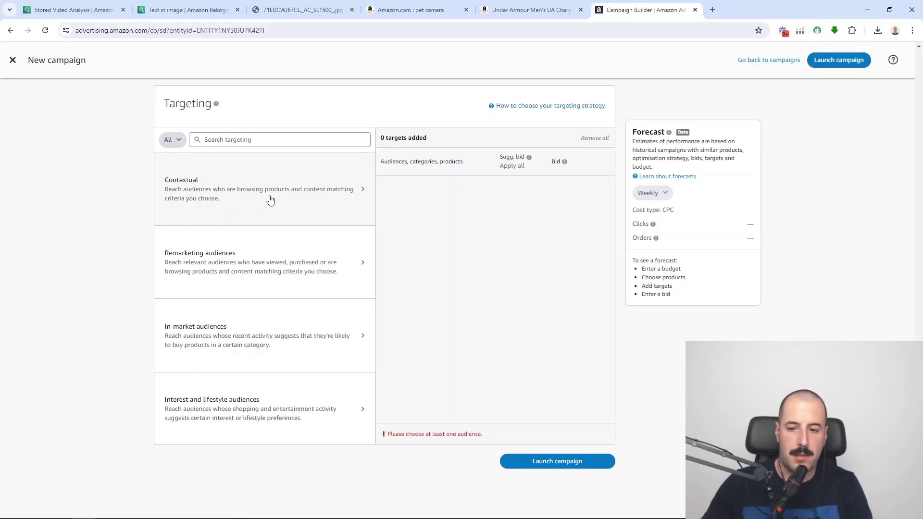
- Look through the category and individual product options for contextual targeting
left_click(270, 200)
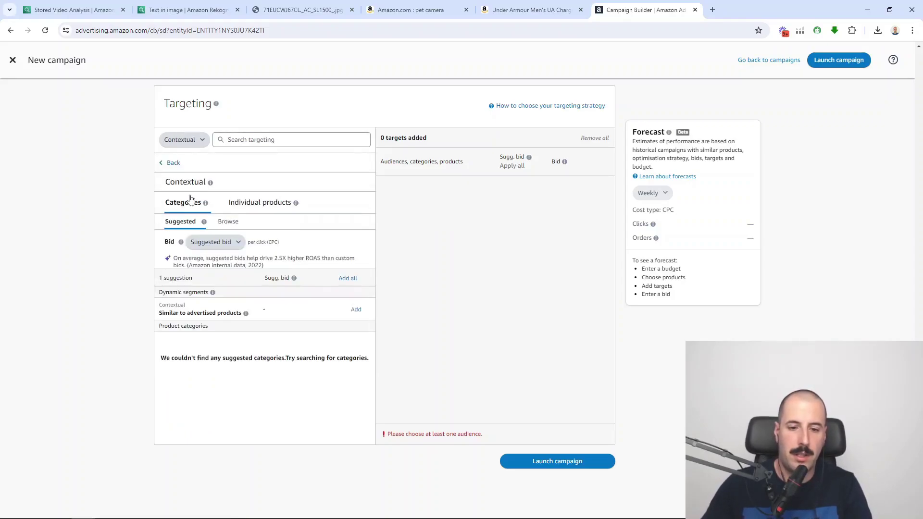
left_click(266, 204)
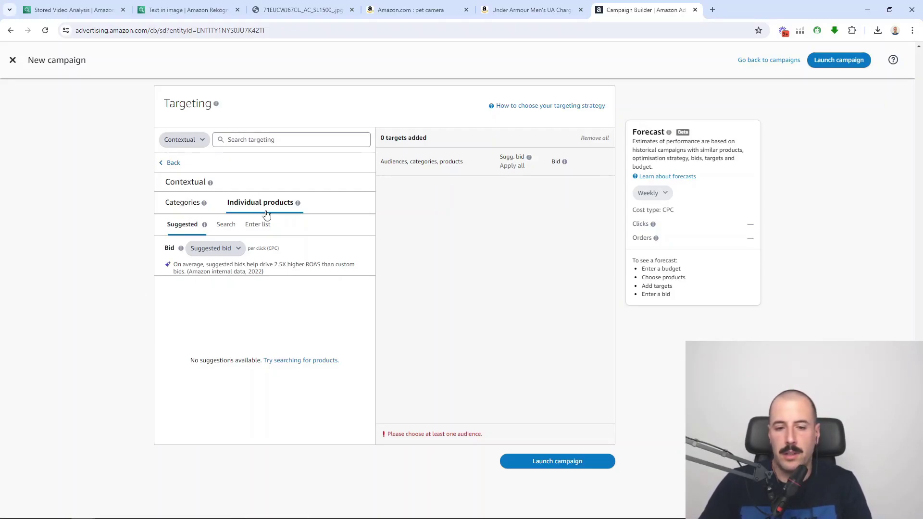
mouse_move(298, 203)
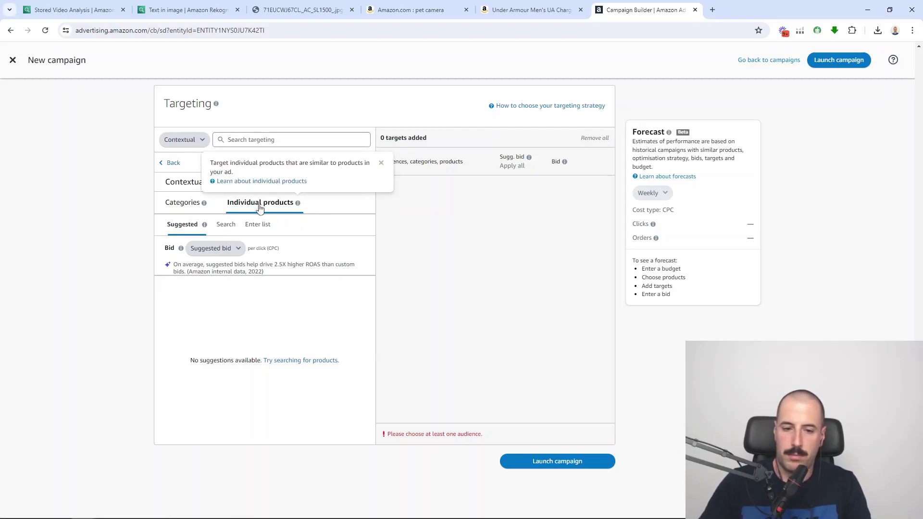
left_click(175, 203)
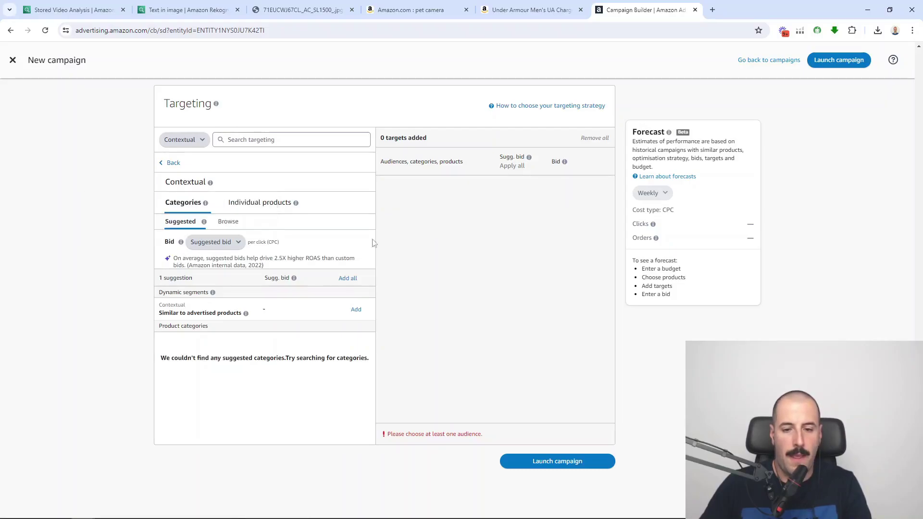
- Add the Dogs category under Pet Supplies as a contextual target and remove it again
left_click(233, 224)
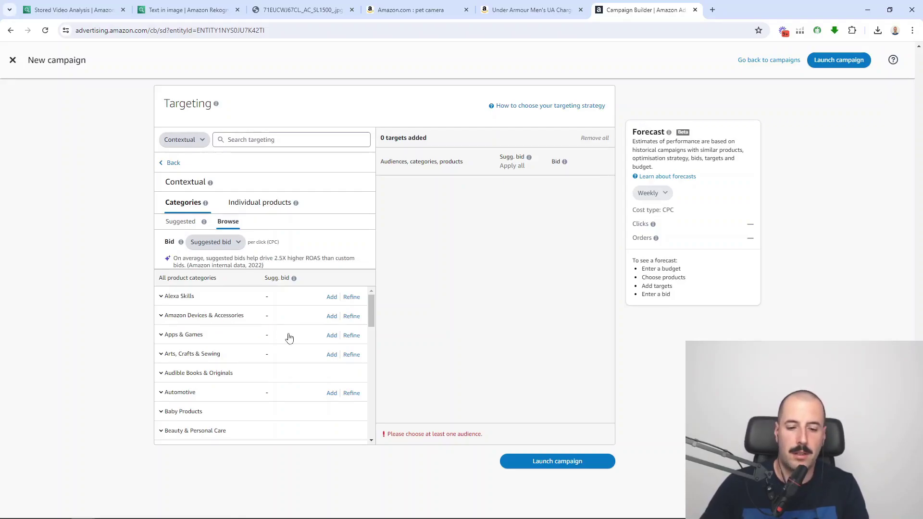
scroll(260, 339, "down", 1)
scroll(259, 339, "down", 7)
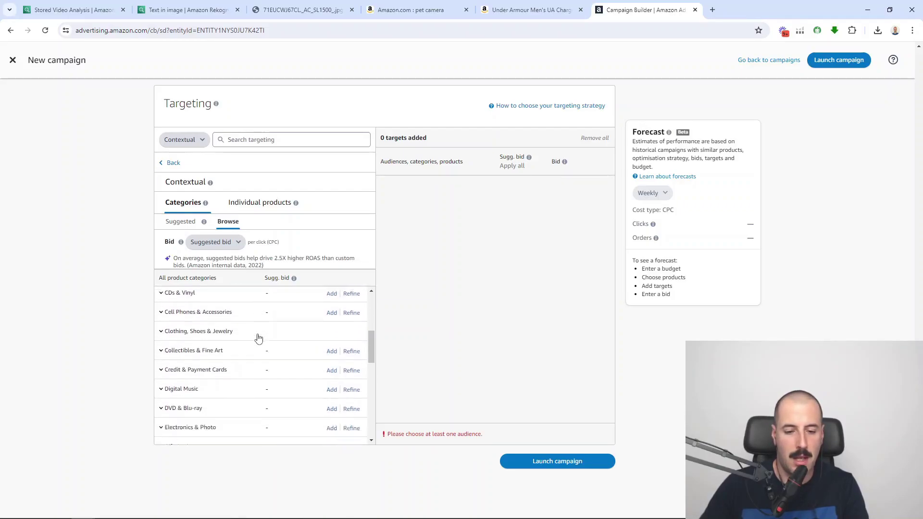
scroll(258, 336, "down", 2)
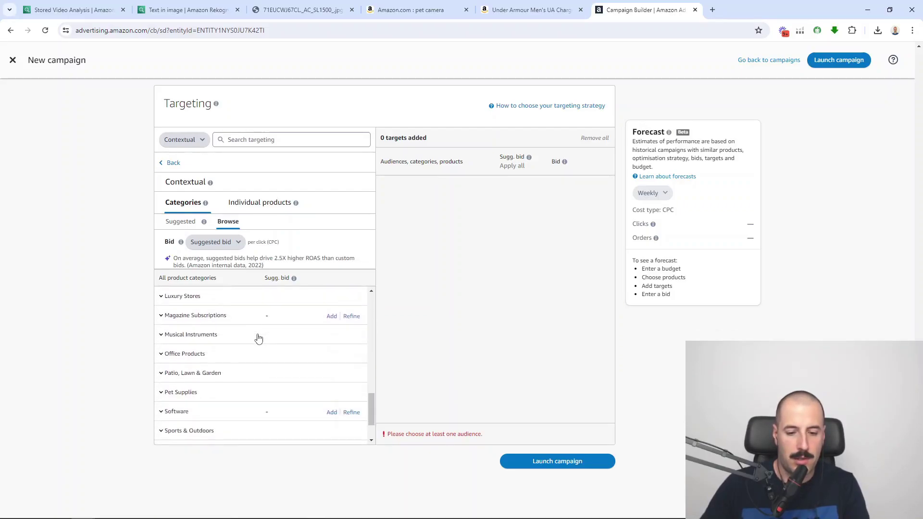
scroll(221, 384, "down", 1)
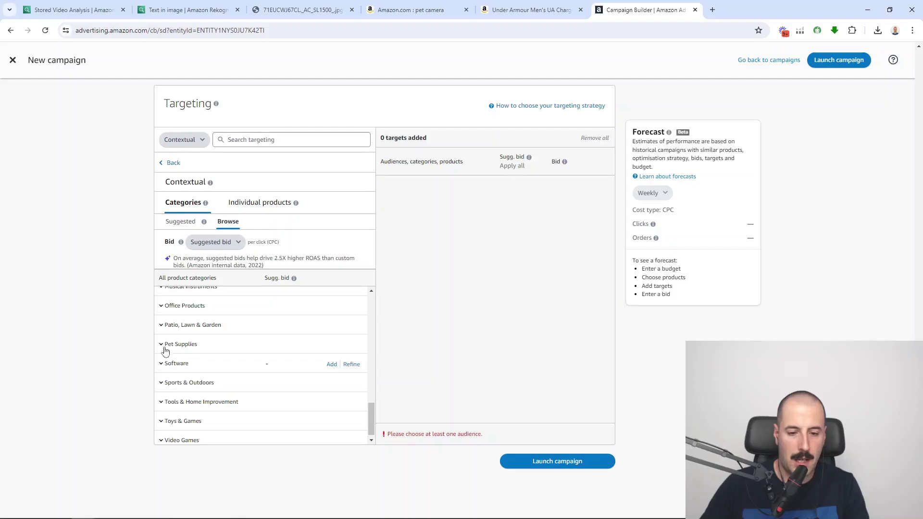
left_click(162, 345)
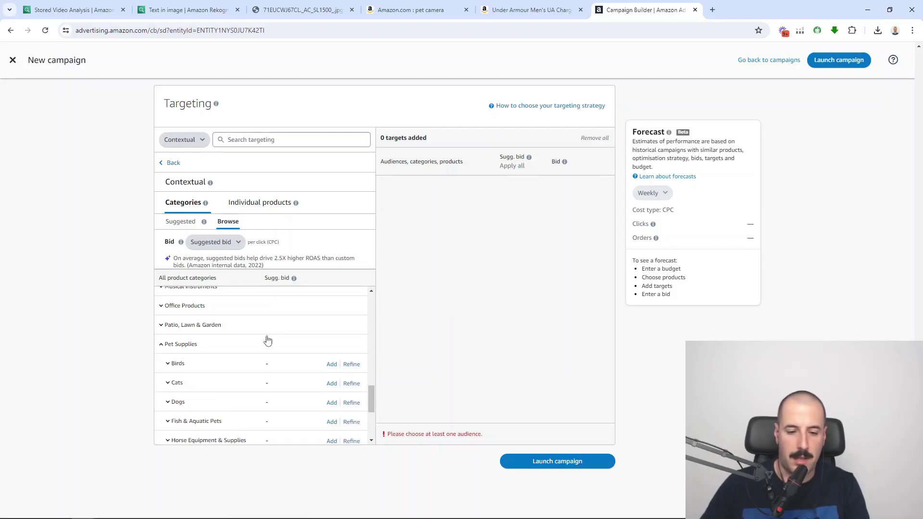
scroll(266, 344, "down", 1)
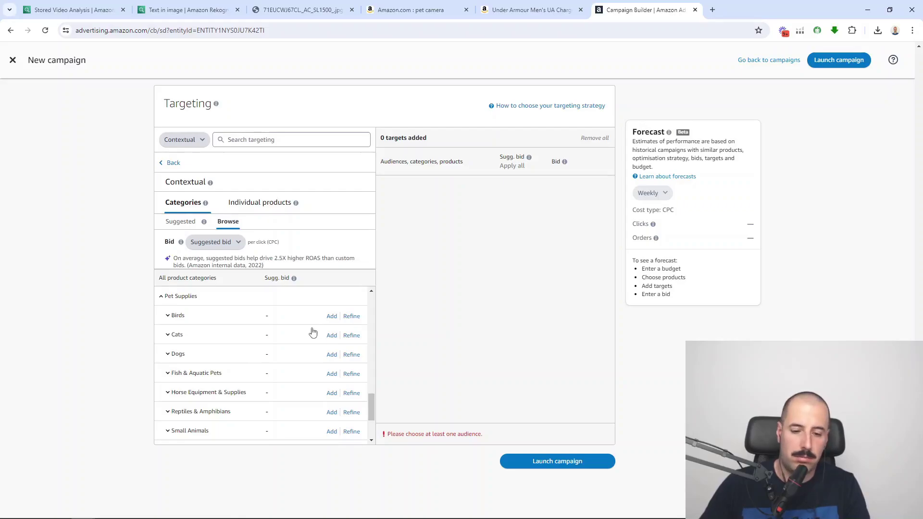
left_click(332, 356)
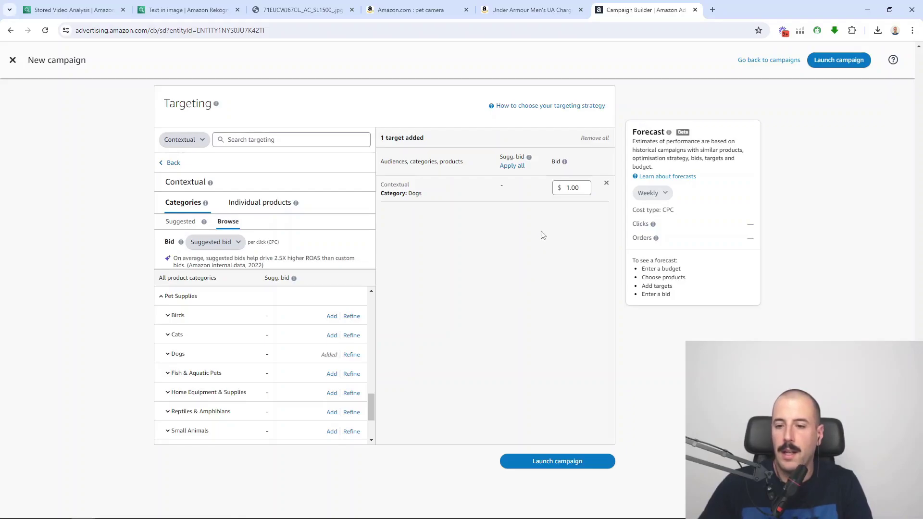
left_click(607, 185)
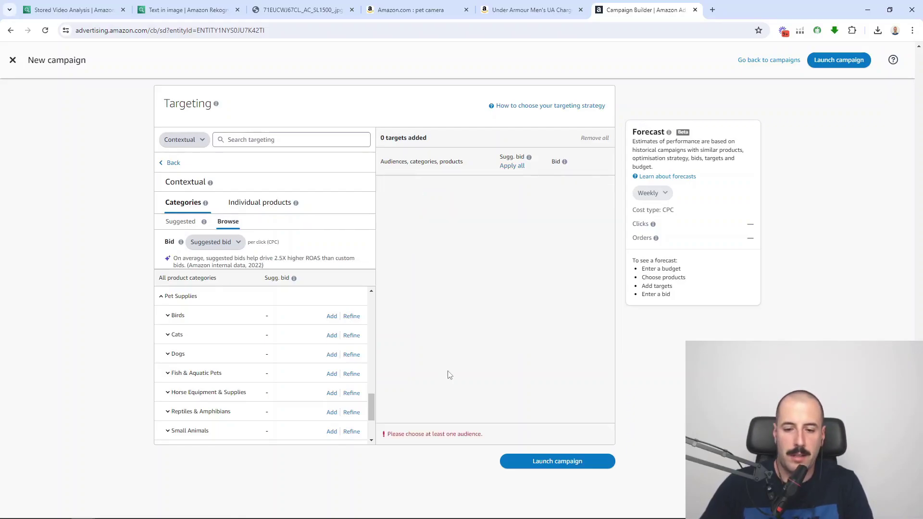
- Add the Dogs category as a contextual target, refined to the brand Xdog and review ratings of 0–3 stars
left_click(351, 355)
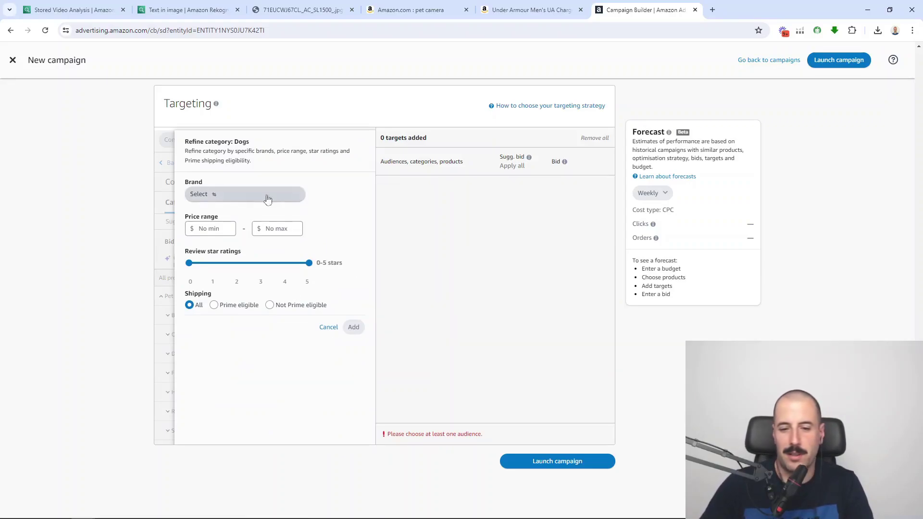
left_click(214, 193)
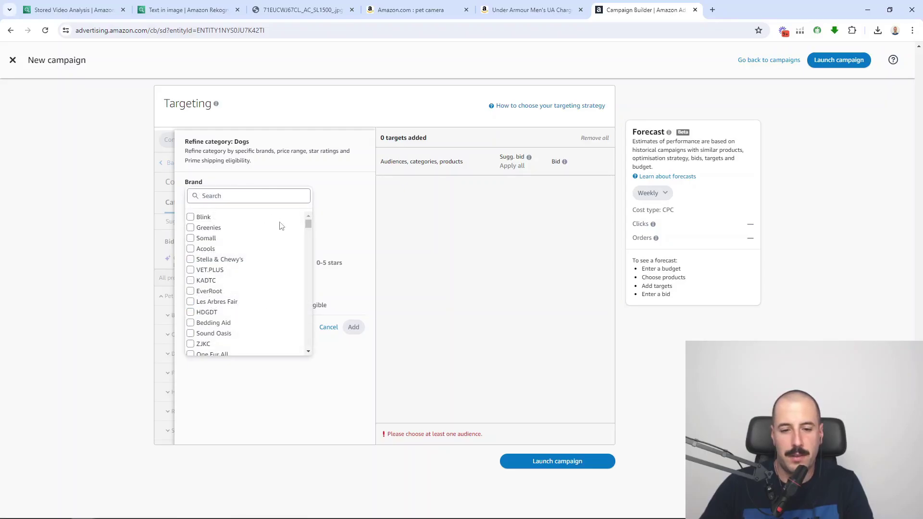
mouse_move(308, 223)
left_mouse_down()
mouse_move(308, 350)
mouse_move(308, 229)
mouse_move(308, 240)
left_mouse_up()
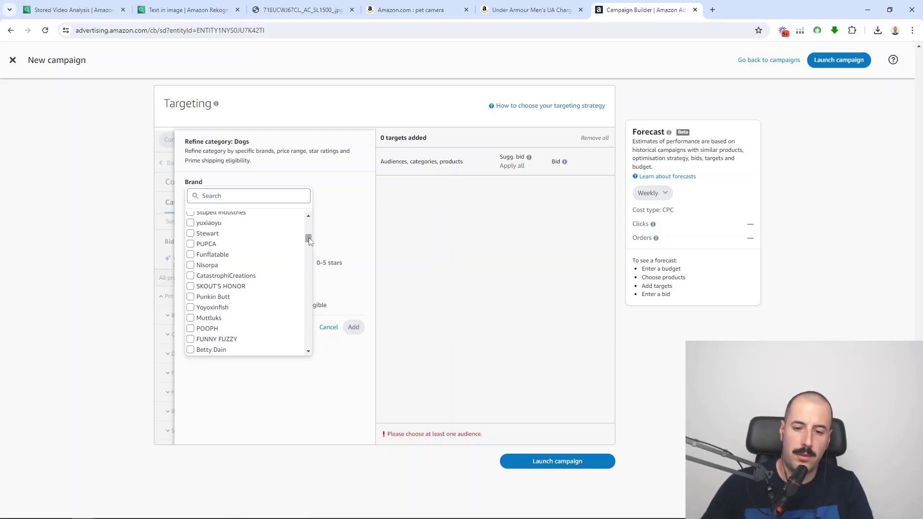
left_click_drag(309, 240, 309, 263)
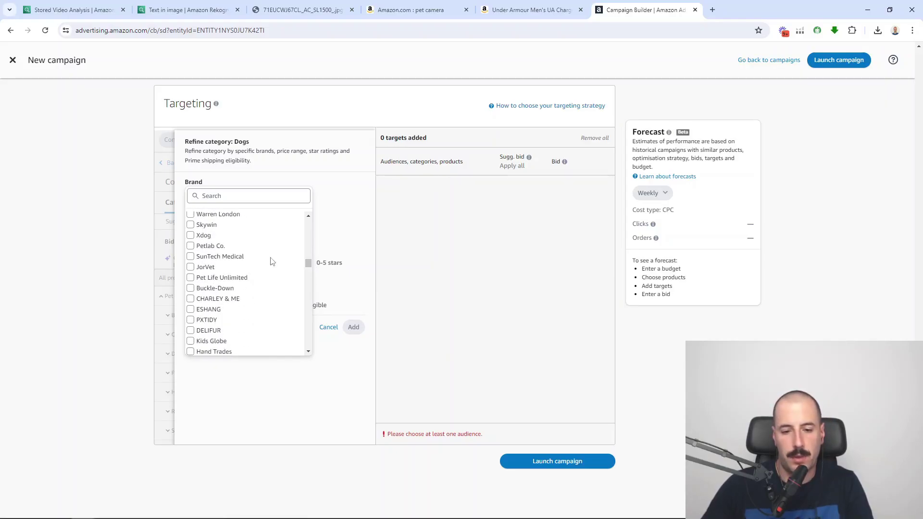
left_click(190, 235)
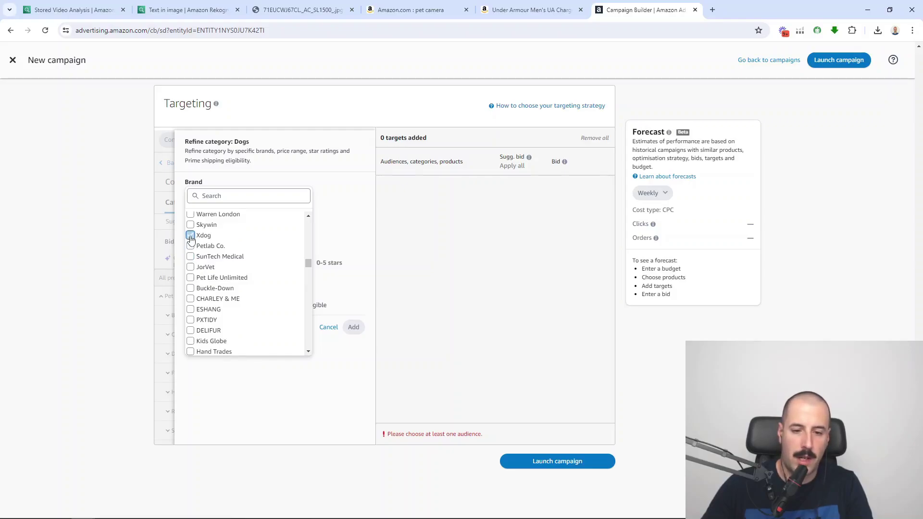
left_click(351, 228)
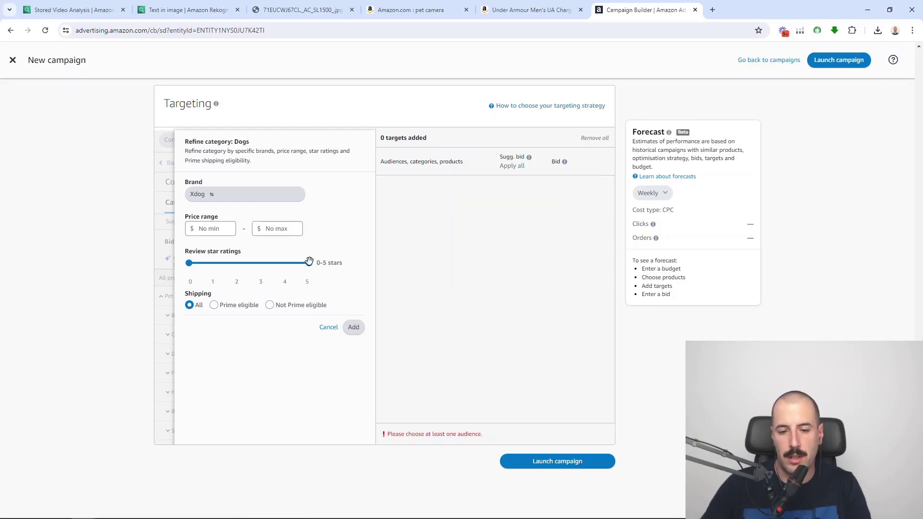
left_click_drag(309, 263, 261, 262)
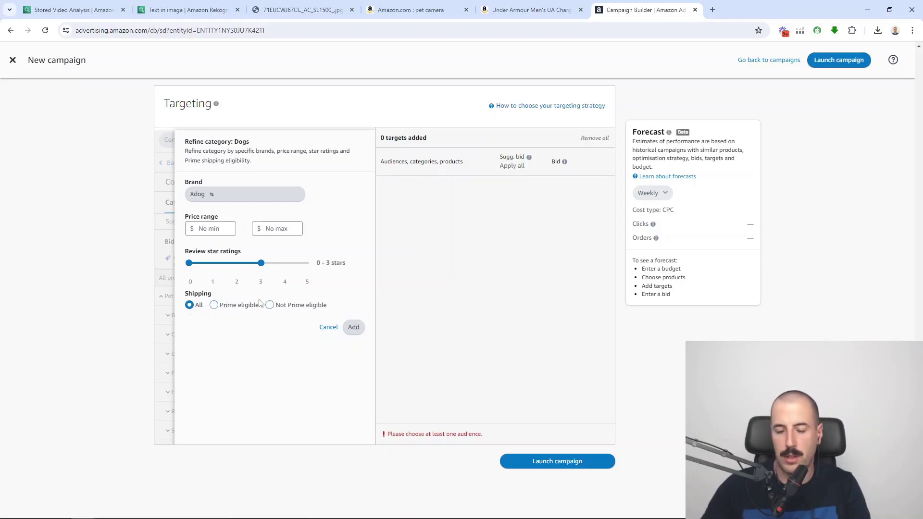
left_click(353, 328)
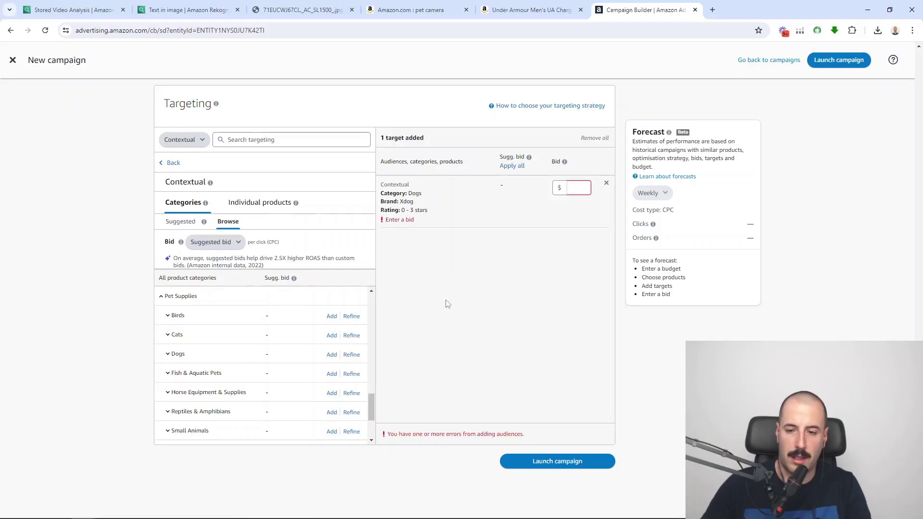
- Set and save a $1 bid for the refined Dogs target, and remove that target from the campaign
left_click(575, 187)
type("1")
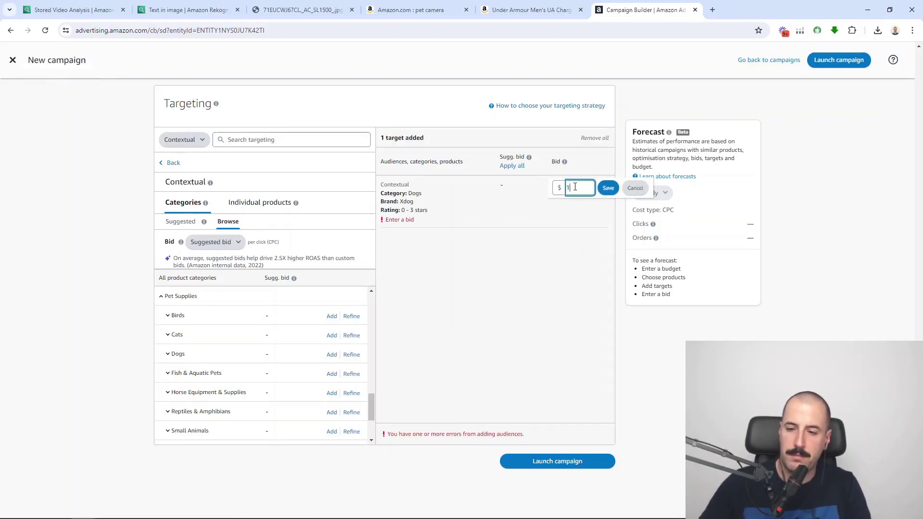
left_click(607, 188)
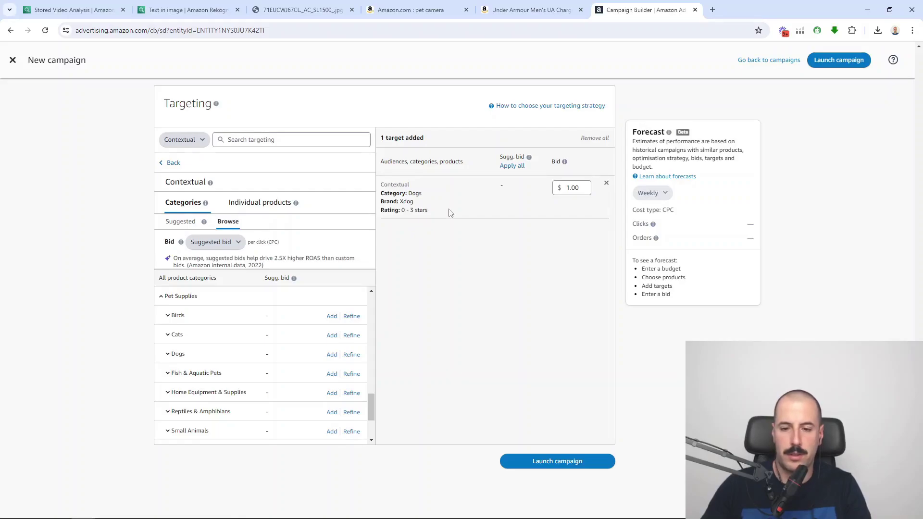
left_click(606, 184)
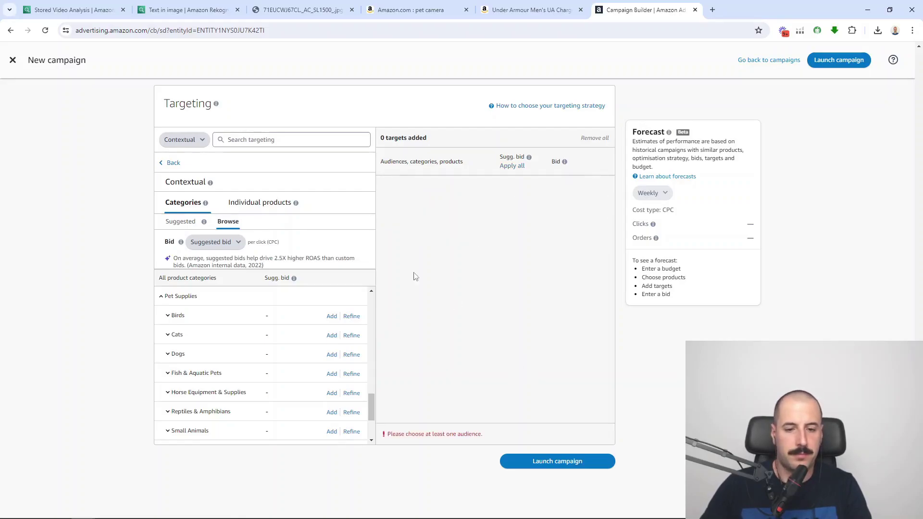
- Examine the suggested remarketing audiences and their Views and Purchases lookback options
left_click(175, 166)
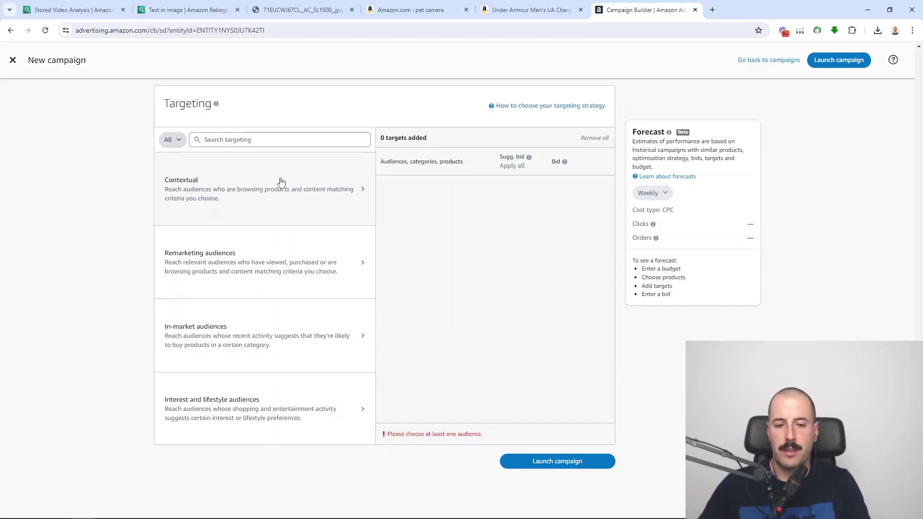
left_click(308, 251)
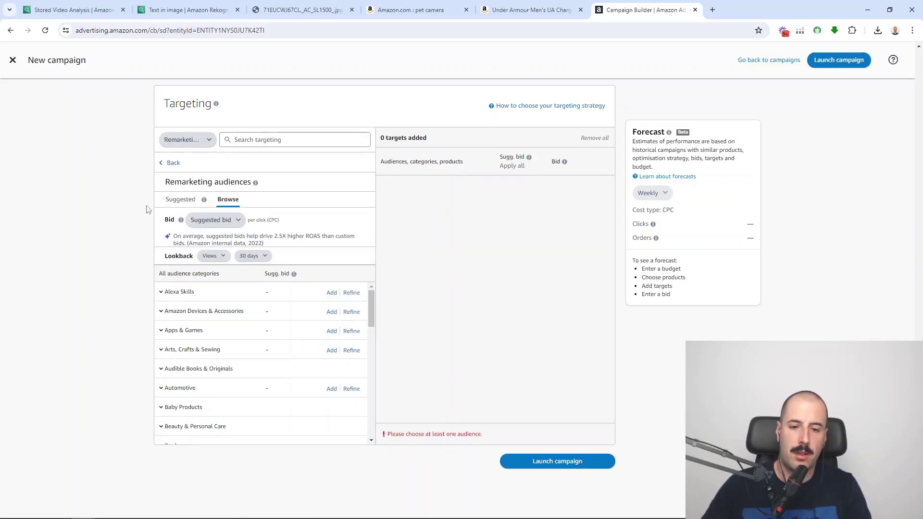
left_click(174, 202)
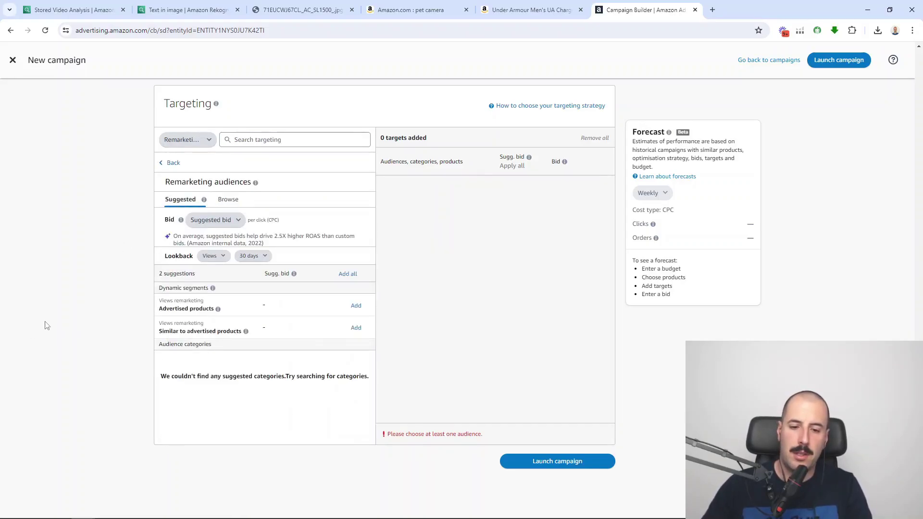
left_click(208, 257)
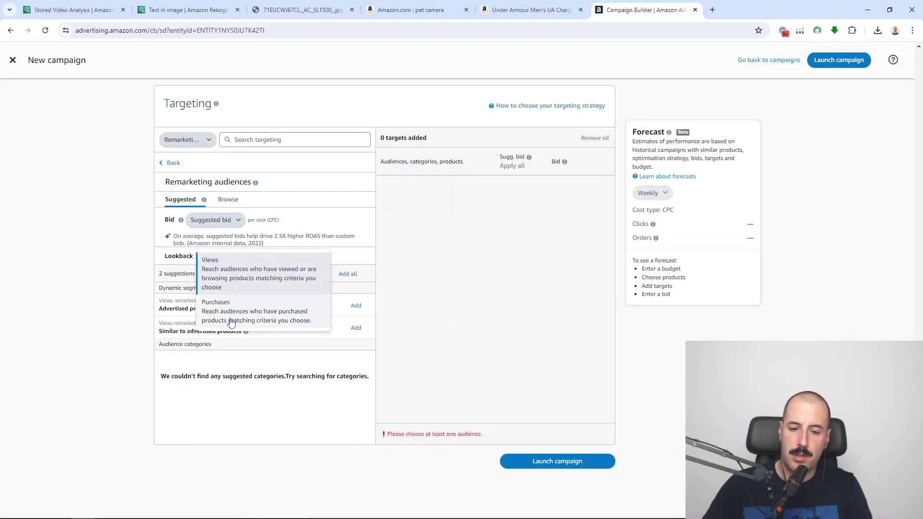
left_click(125, 249)
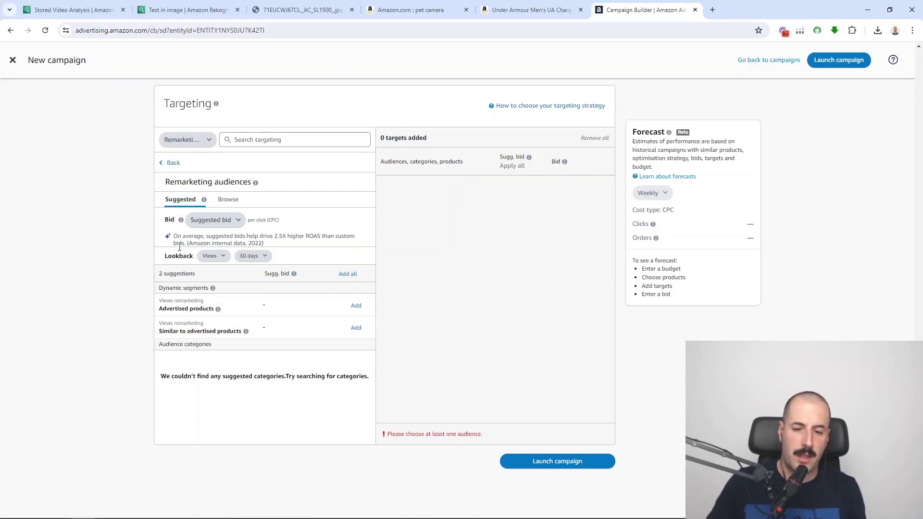
- Set the Views lookback to 7 days, switch the remarketing lookback to Purchases, and review its available periods
left_click(262, 256)
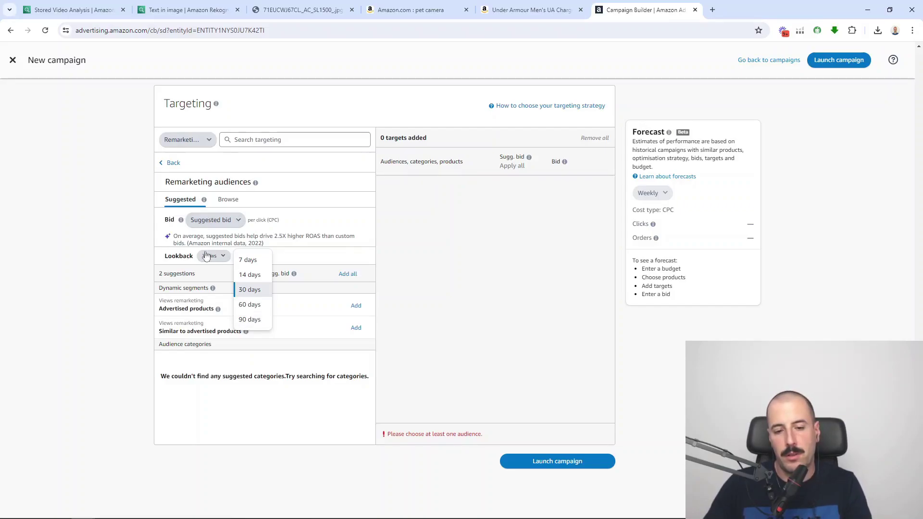
left_click(251, 260)
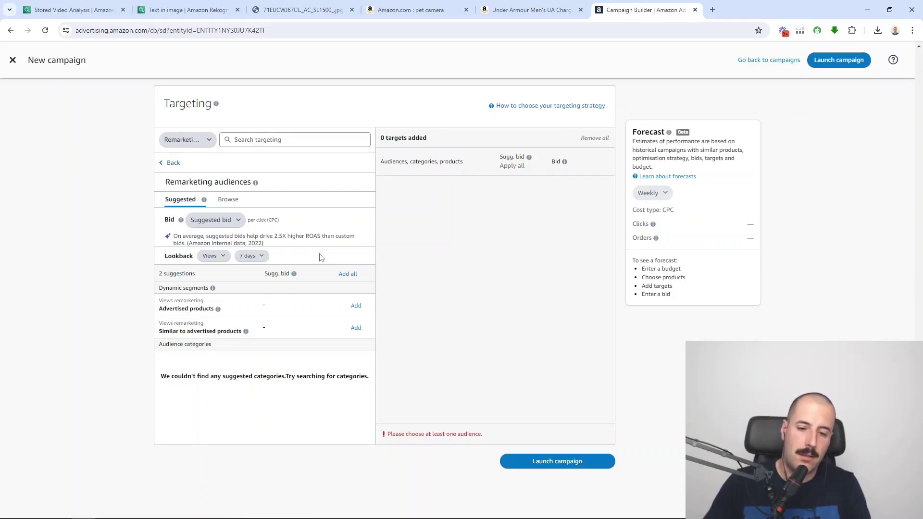
left_click(219, 258)
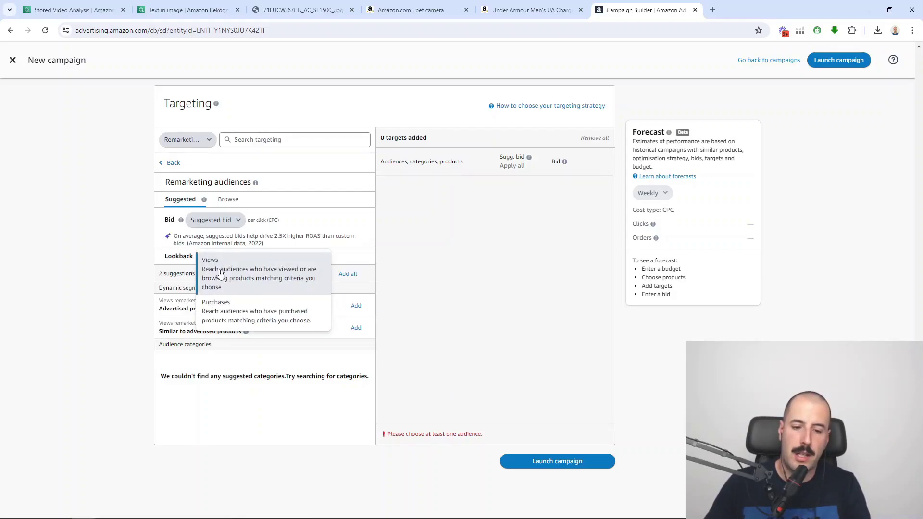
left_click(230, 311)
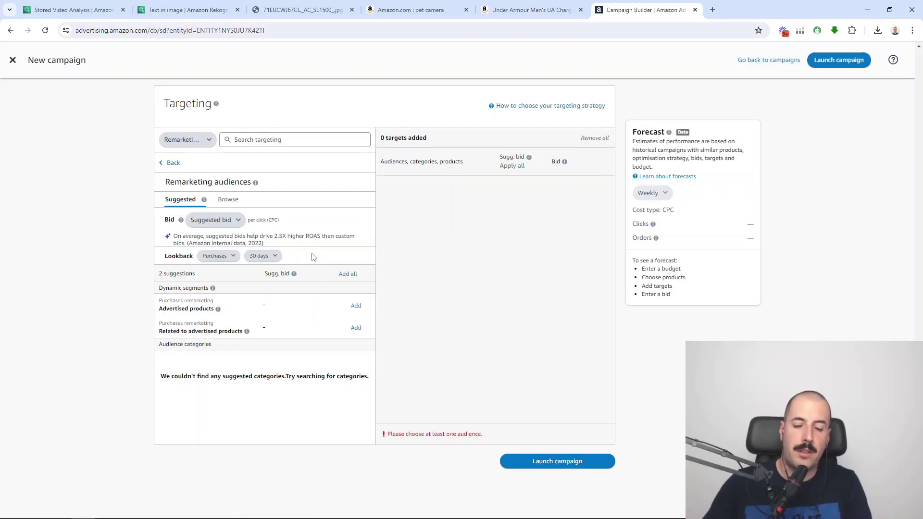
left_click(273, 256)
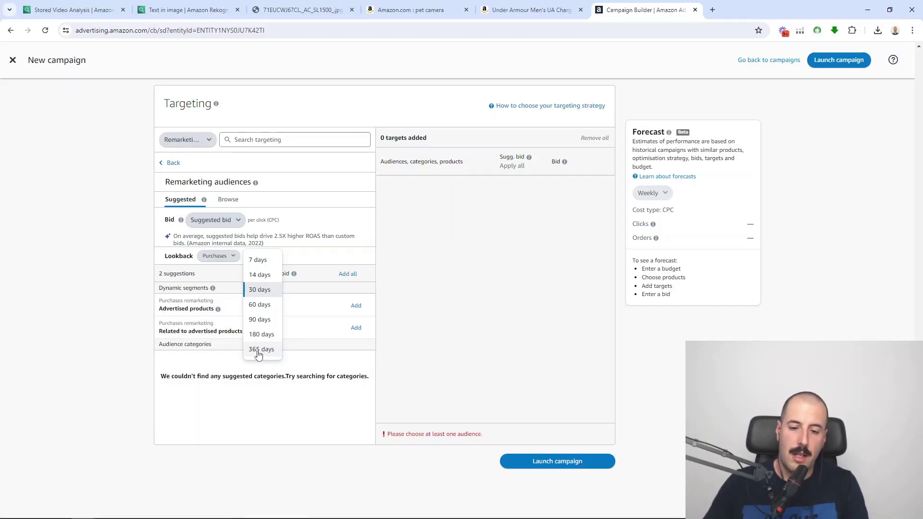
left_click(327, 222)
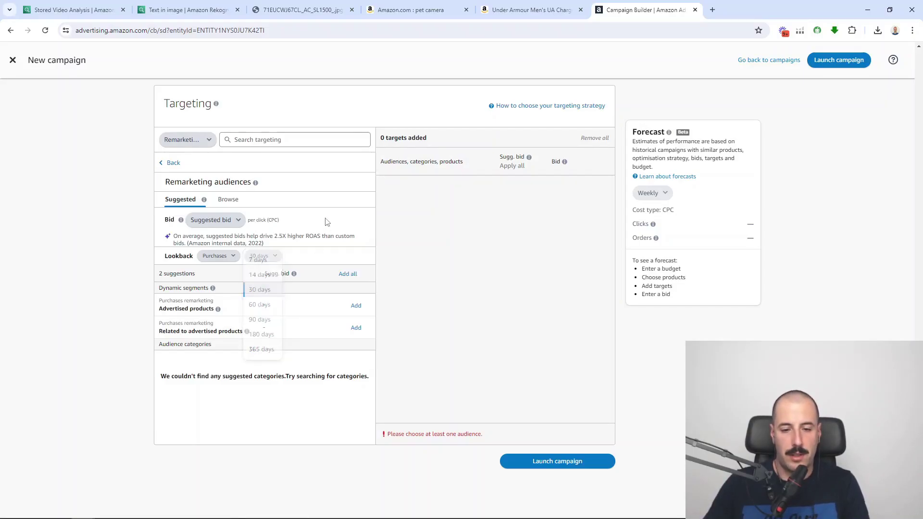
- Switch the remarketing lookback to Views with a 7-day period and check the explanation of Similar to advertised products
left_click(218, 257)
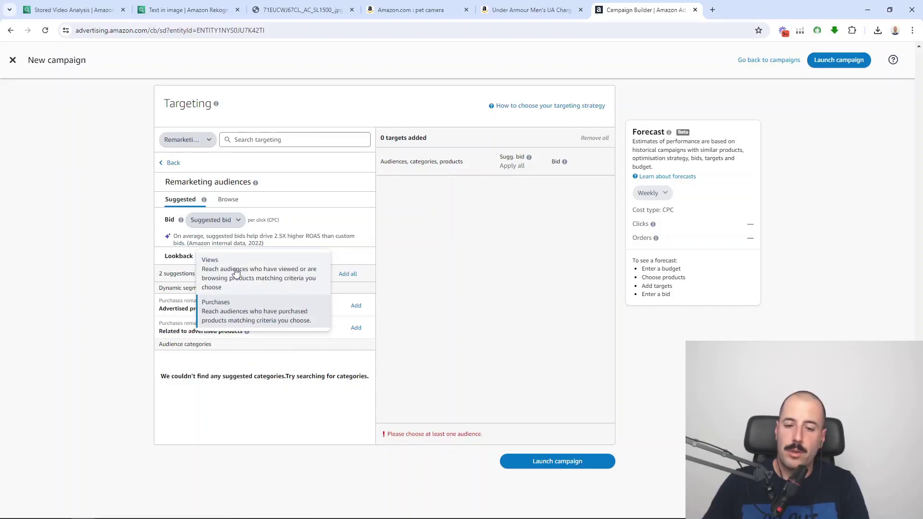
left_click(236, 272)
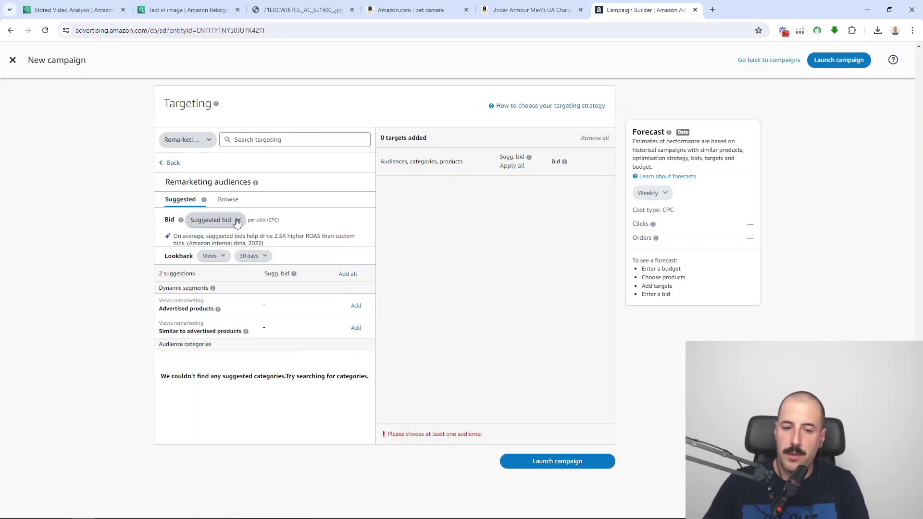
left_click(263, 256)
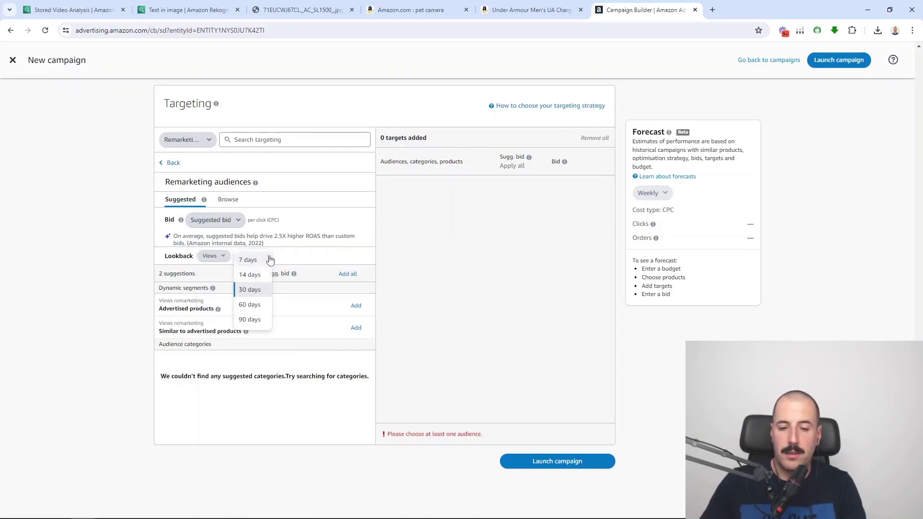
left_click(310, 258)
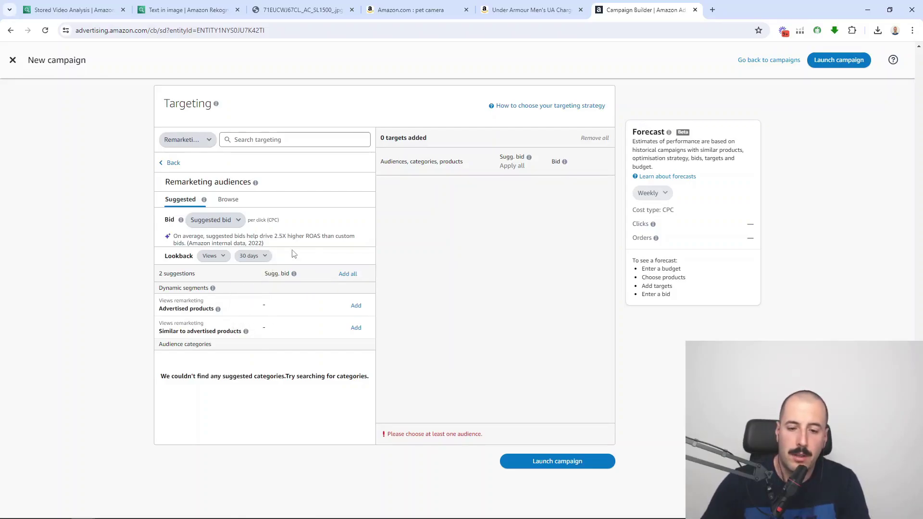
left_click(223, 258)
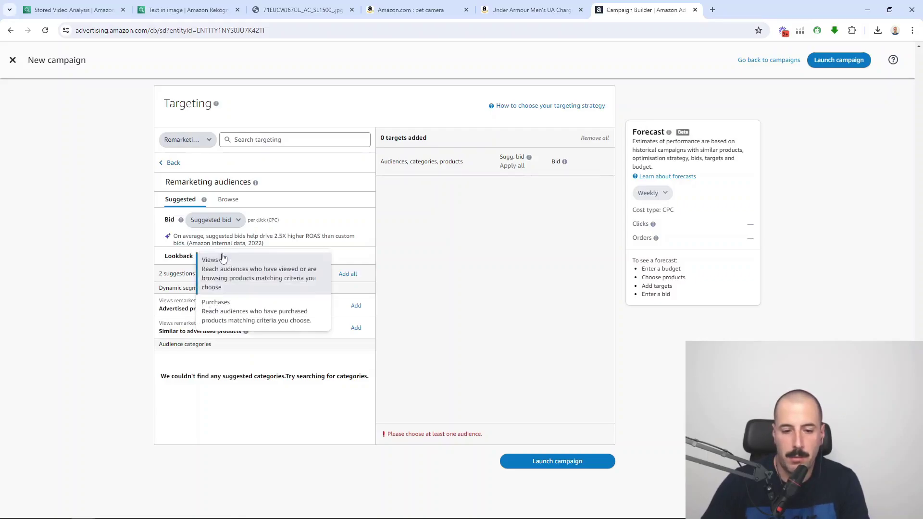
left_click(248, 272)
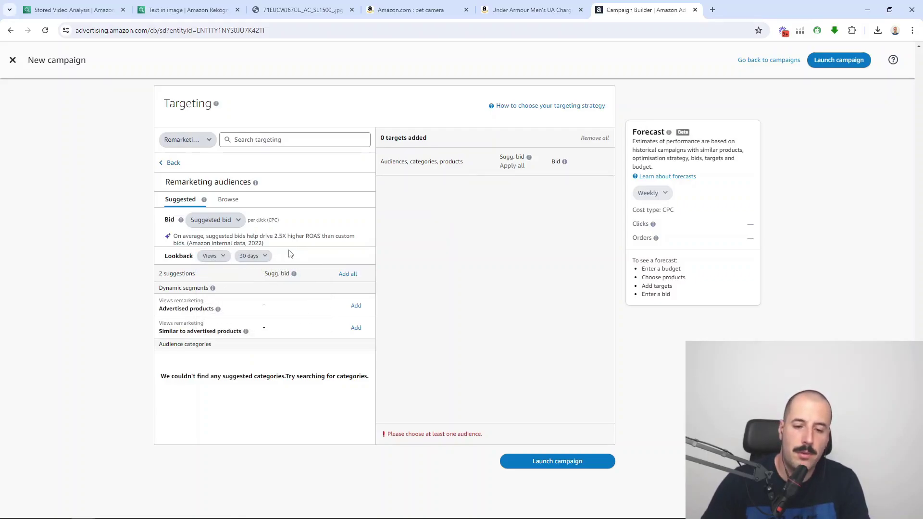
left_click(259, 261)
left_click(254, 263)
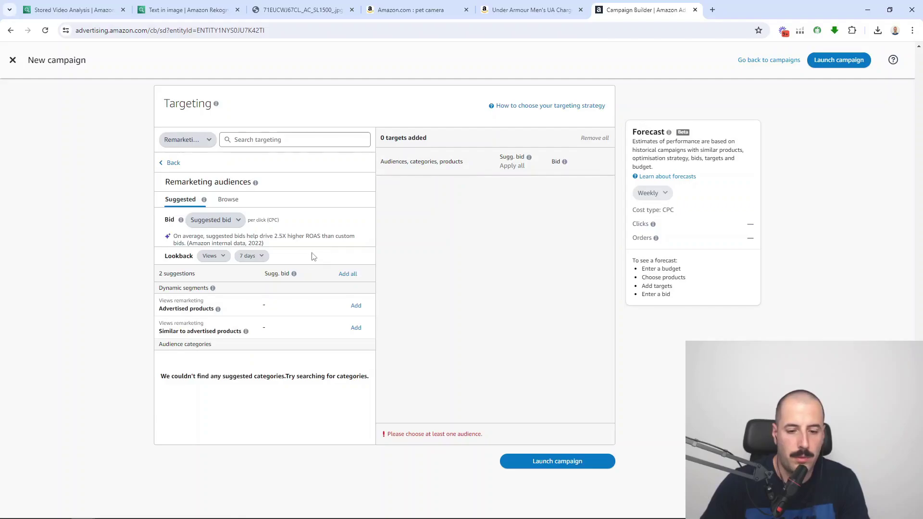
mouse_move(246, 332)
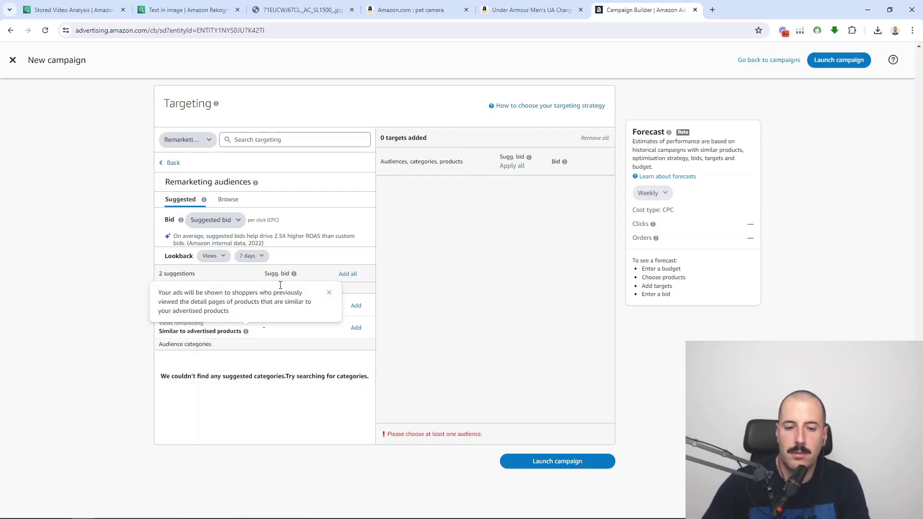
- Leave the remarketing audiences, browse the full list of in-market audiences, and expand the Pet Supplies category
left_click(172, 164)
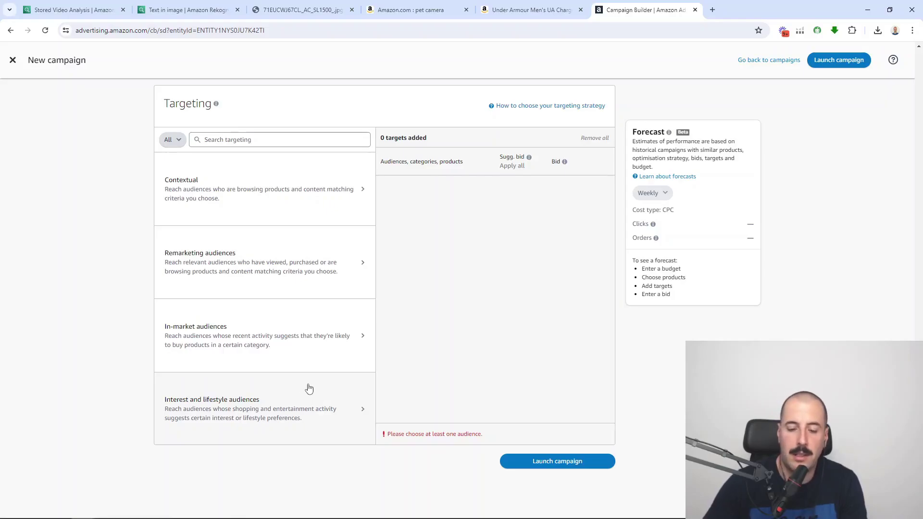
left_click(300, 322)
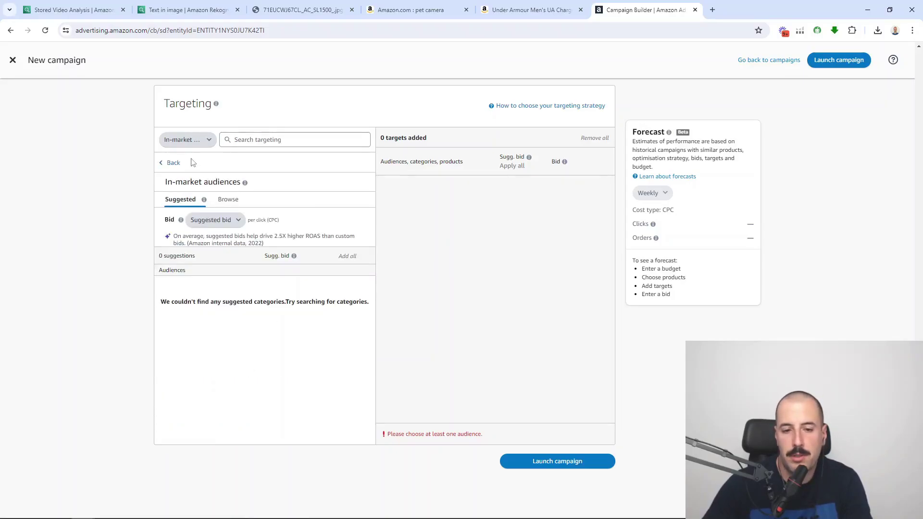
left_click(227, 200)
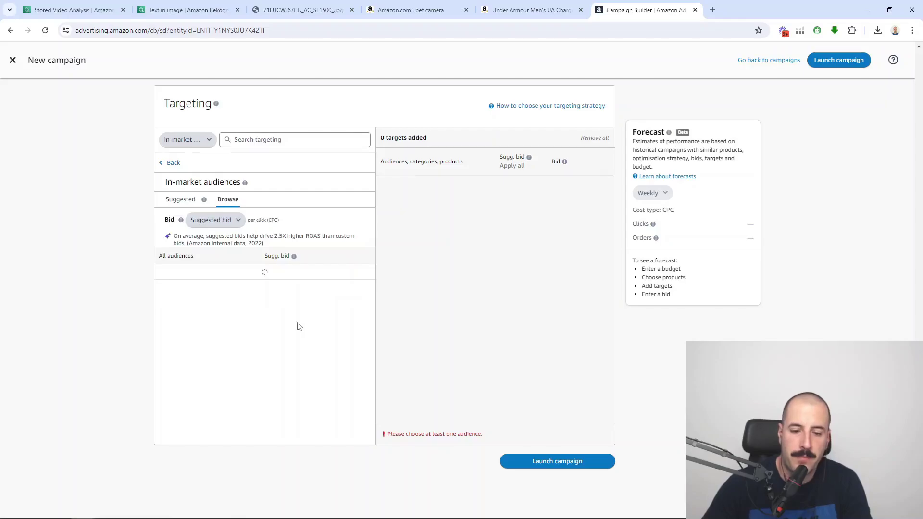
scroll(276, 329, "down", 2)
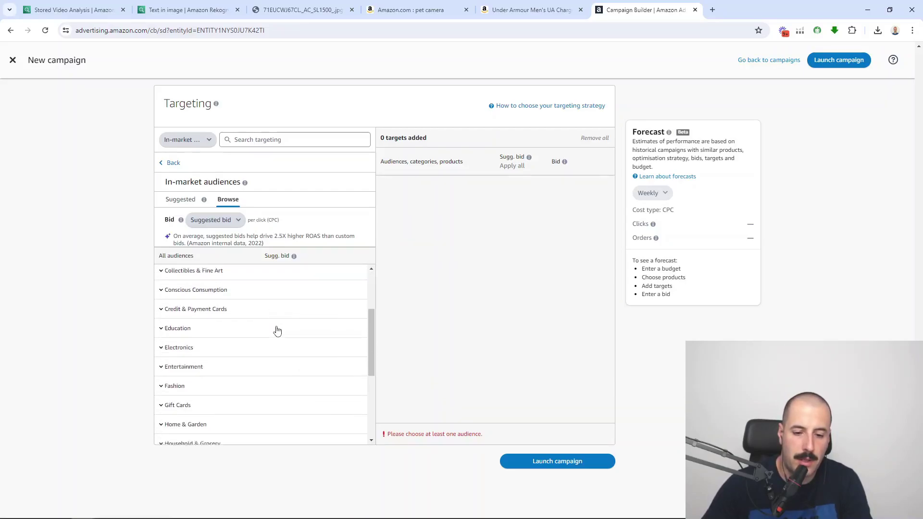
scroll(276, 329, "down", 3)
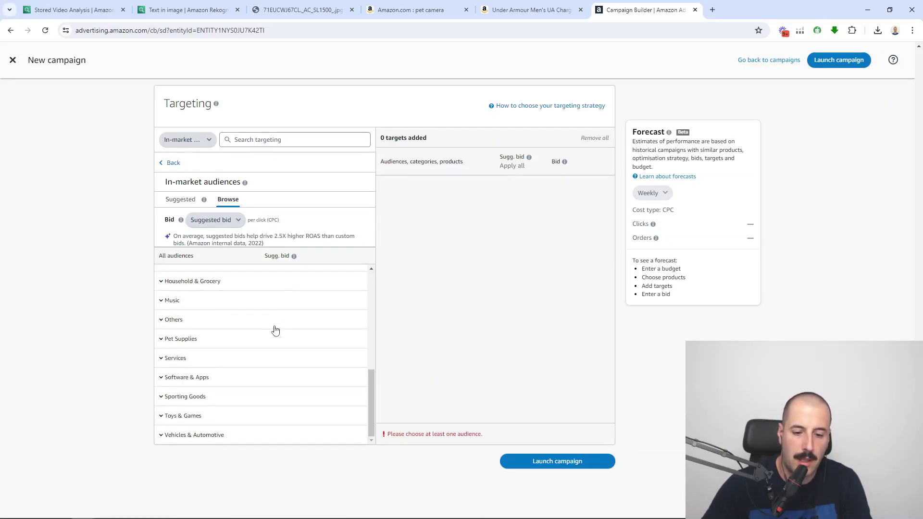
left_click(162, 339)
scroll(301, 331, "down", 2)
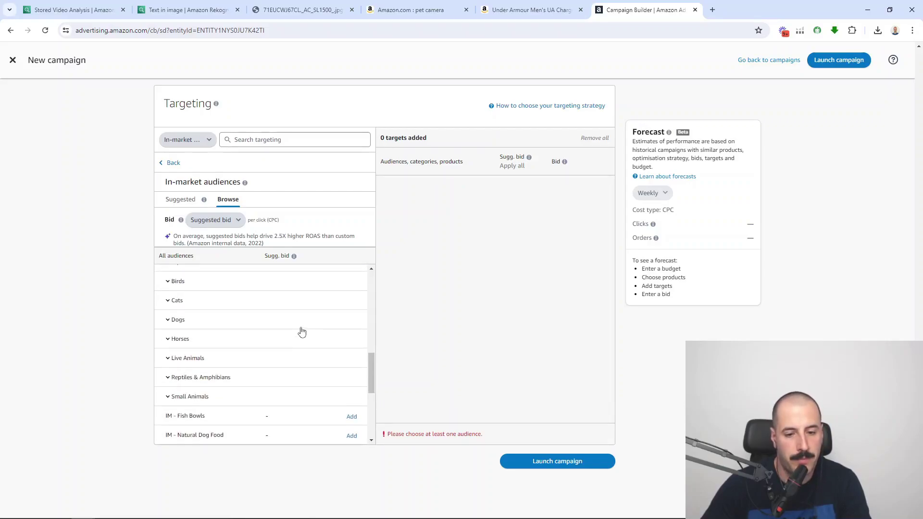
scroll(288, 327, "up", 1)
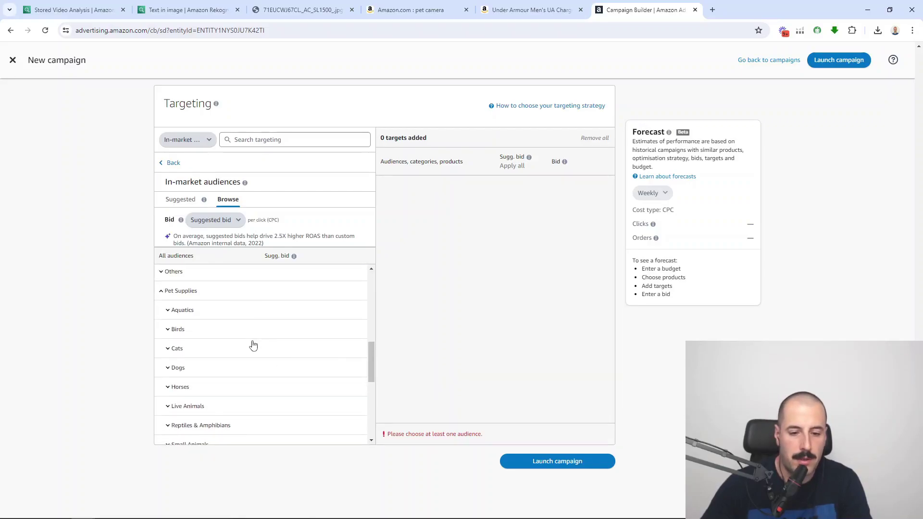
scroll(253, 346, "down", 1)
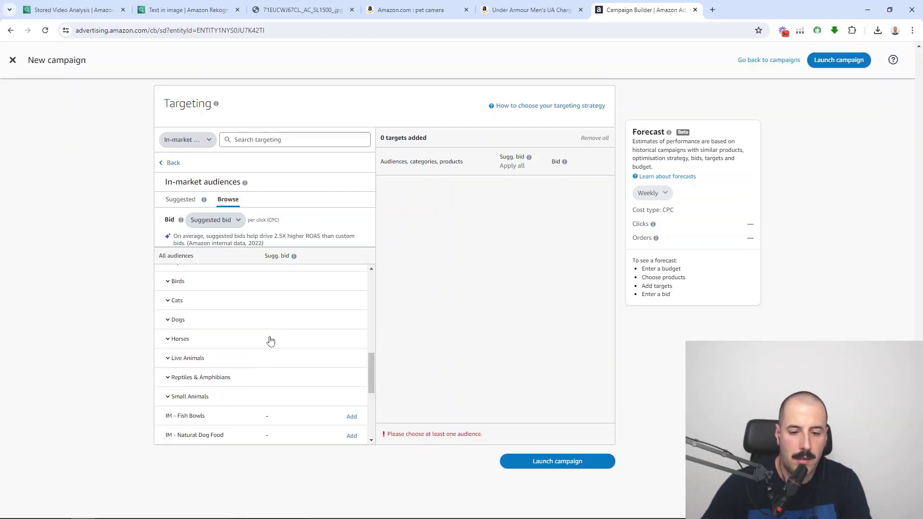
left_click(168, 360)
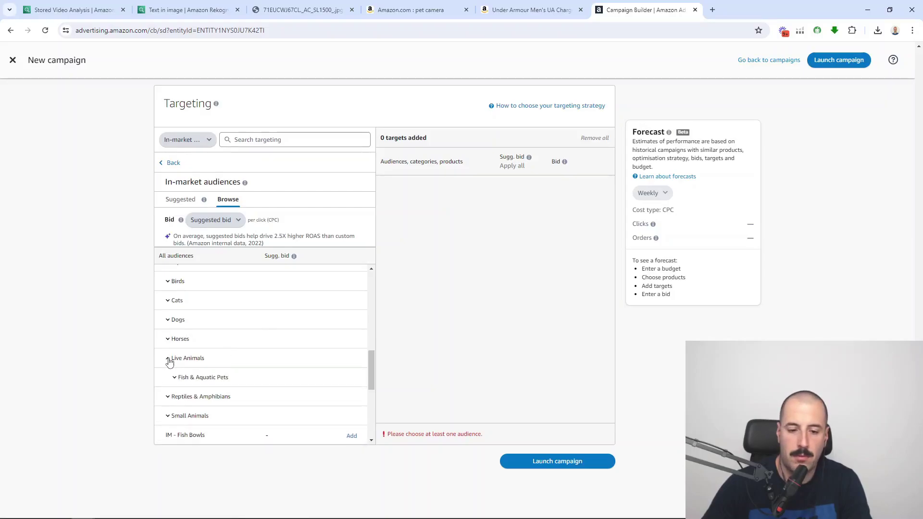
left_click(168, 360)
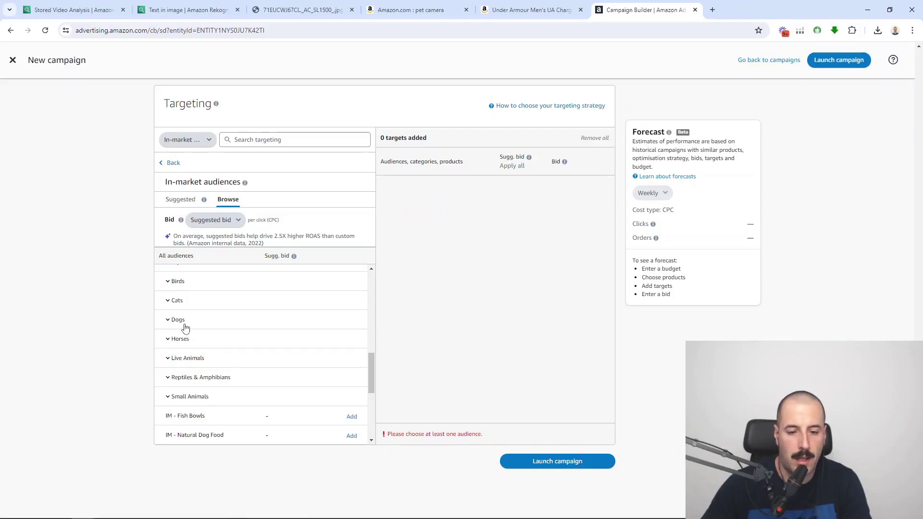
- Expand the in-market Dogs category under Pet Supplies down to Collars and its Leashes & Accessories subcategory
left_click(168, 320)
scroll(330, 320, "down", 1)
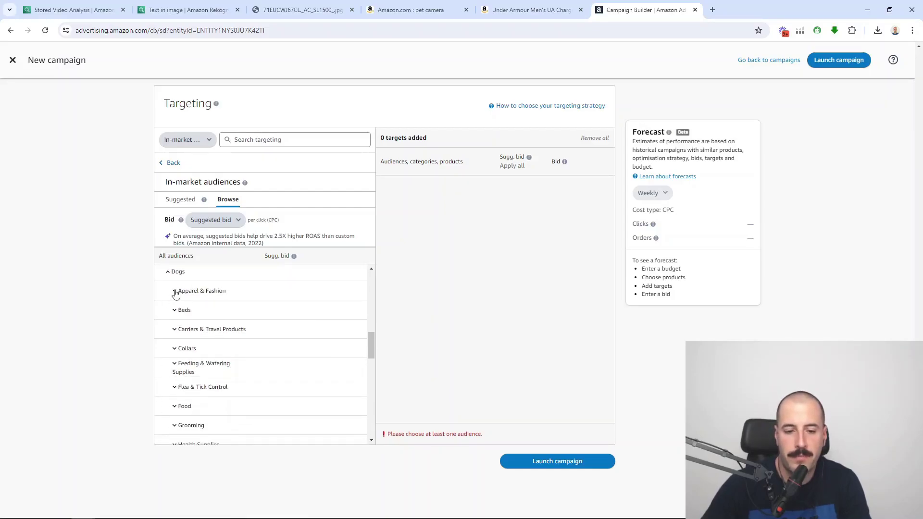
left_click(177, 349)
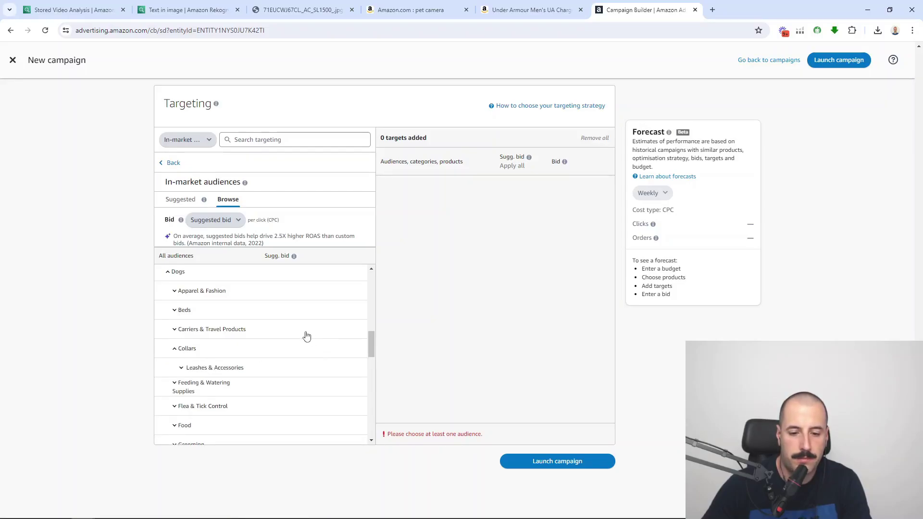
scroll(289, 342, "down", 1)
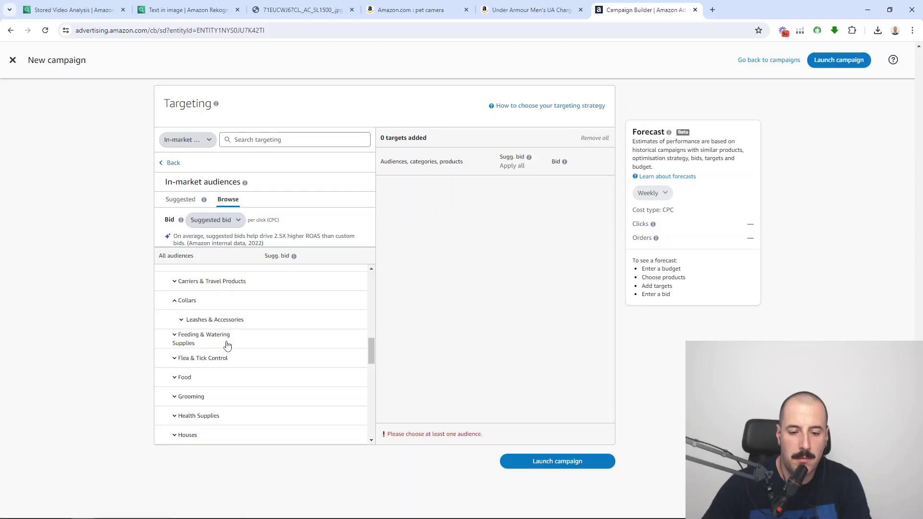
scroll(229, 346, "down", 1)
scroll(231, 346, "down", 1)
scroll(241, 340, "up", 3)
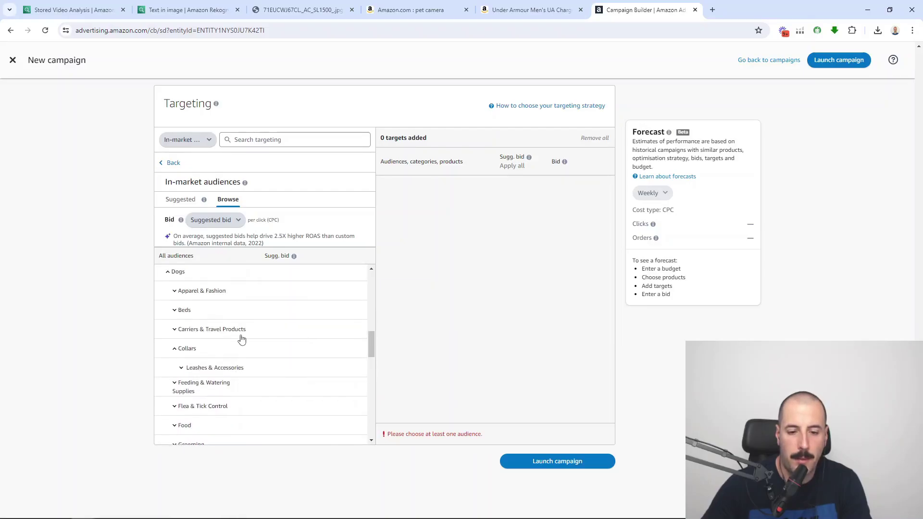
left_click(250, 367)
scroll(269, 356, "down", 1)
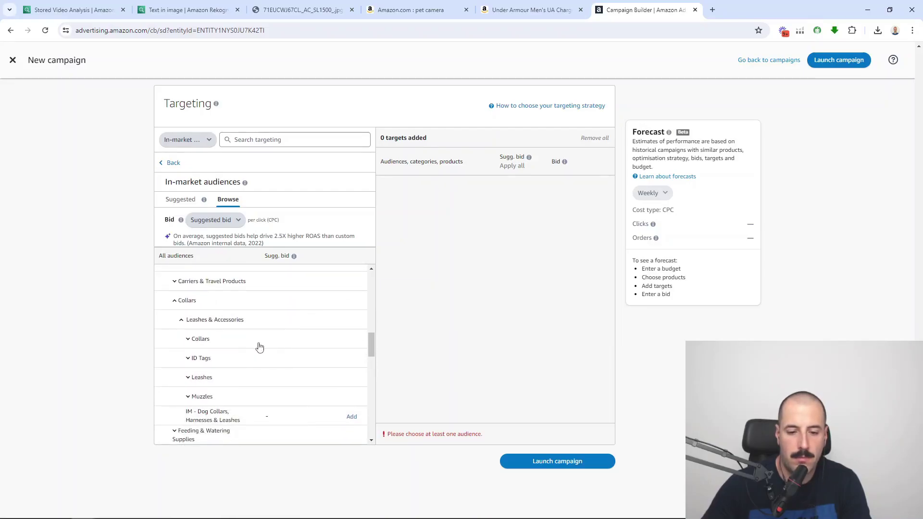
- Add the IM - Basic Dog Collars audience, found under Collars > Basic Collars, as an in-market target
left_click(189, 342)
scroll(234, 304, "down", 2)
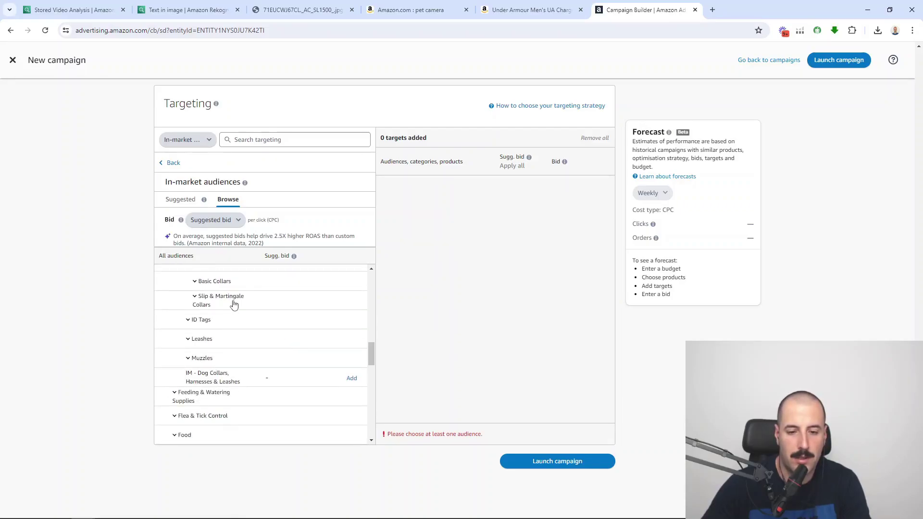
scroll(234, 304, "up", 1)
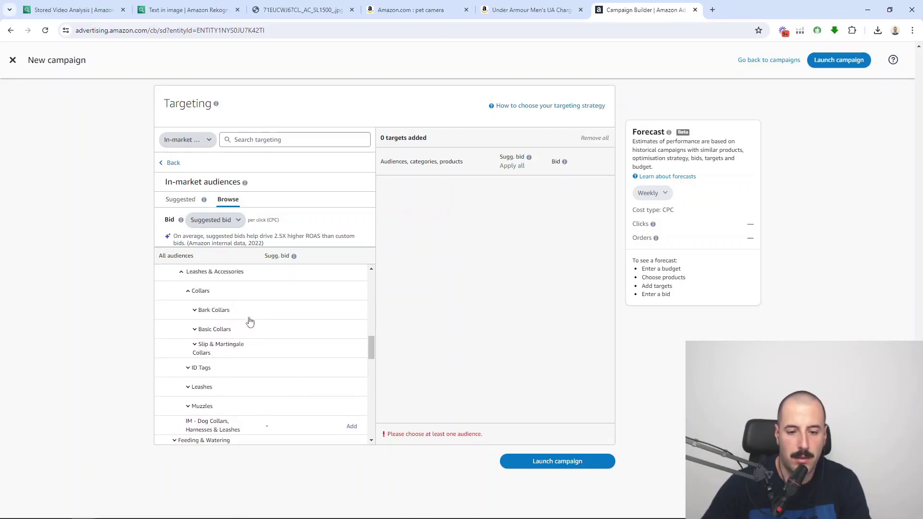
left_click(194, 330)
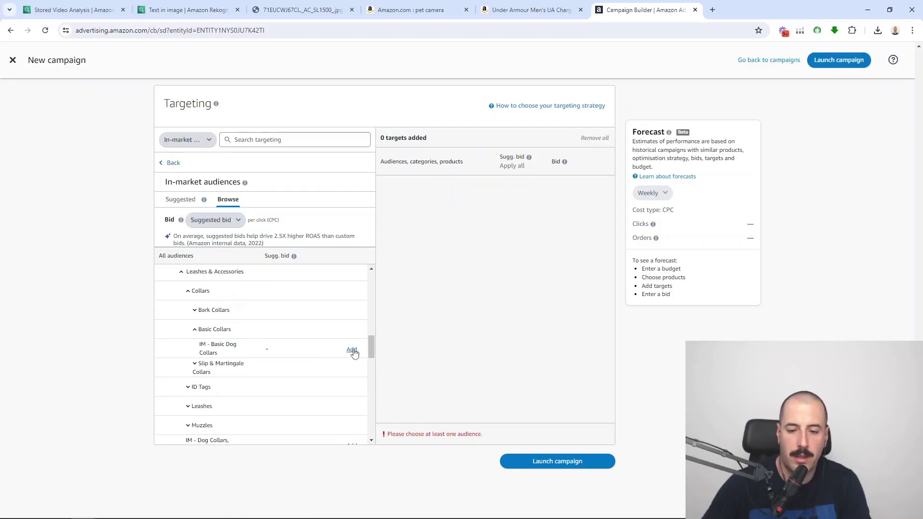
left_click(352, 350)
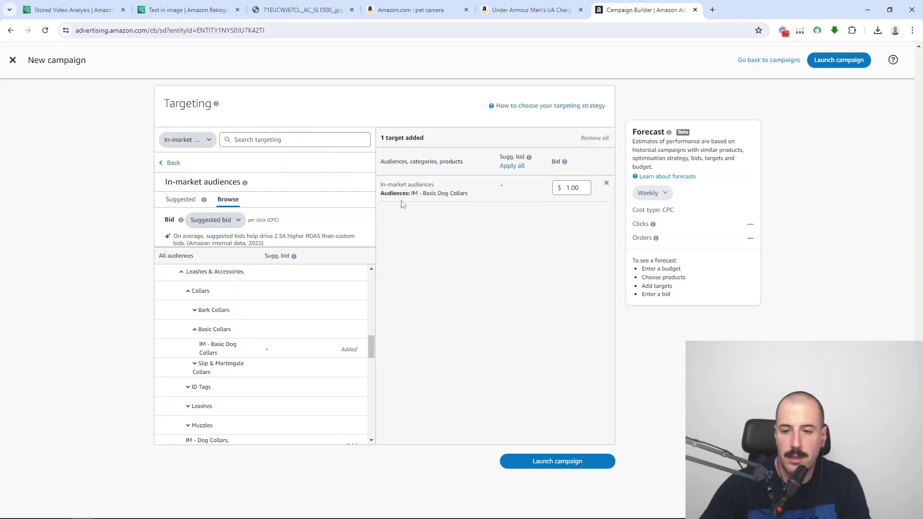
scroll(288, 350, "down", 3)
scroll(264, 336, "up", 5)
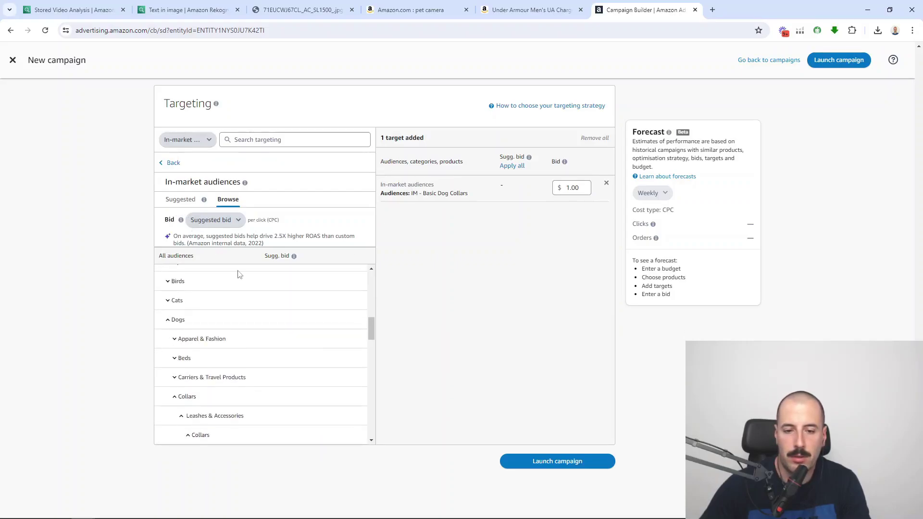
scroll(241, 293, "up", 10)
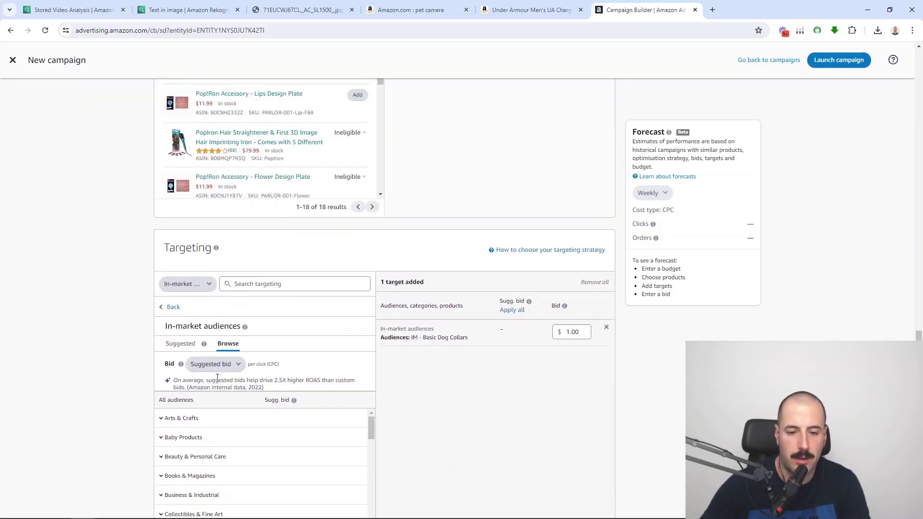
- Check the suggested in-market audiences, and return to browsing the full list of in-market audience categories
left_click(181, 343)
scroll(247, 332, "down", 2)
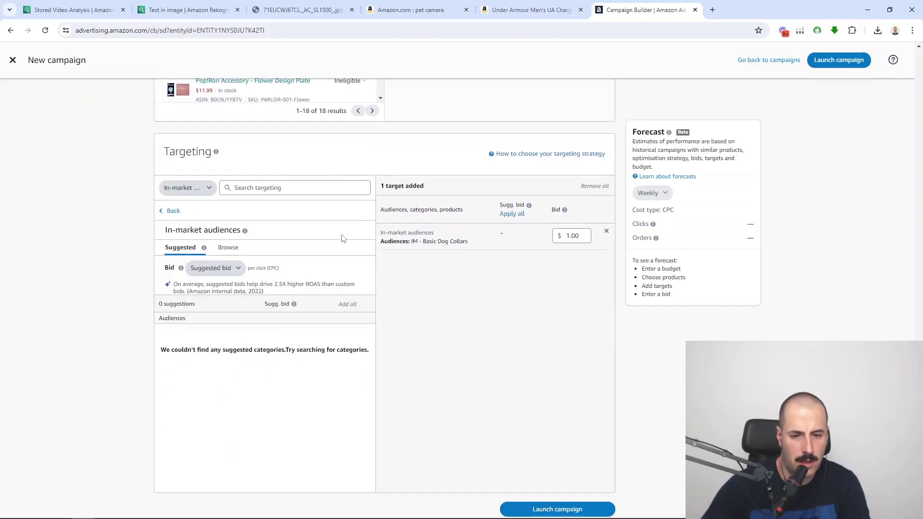
left_click(227, 250)
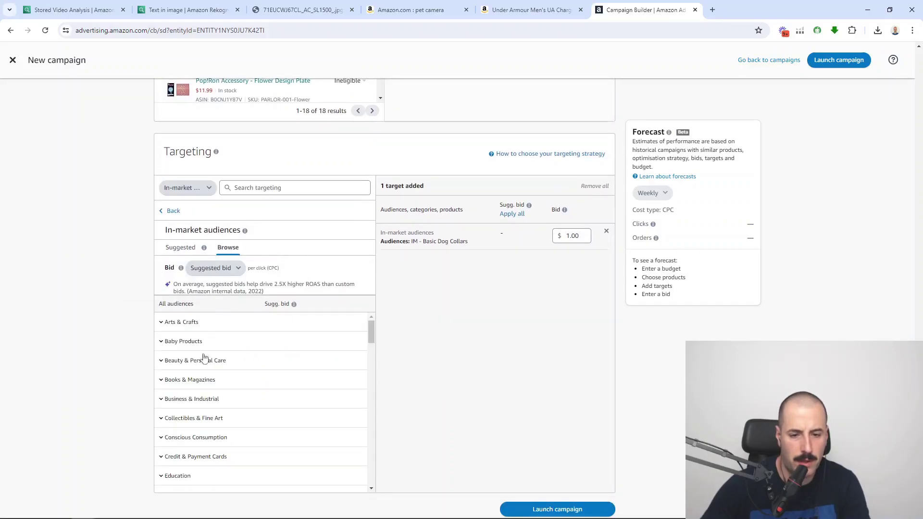
scroll(230, 366, "down", 2)
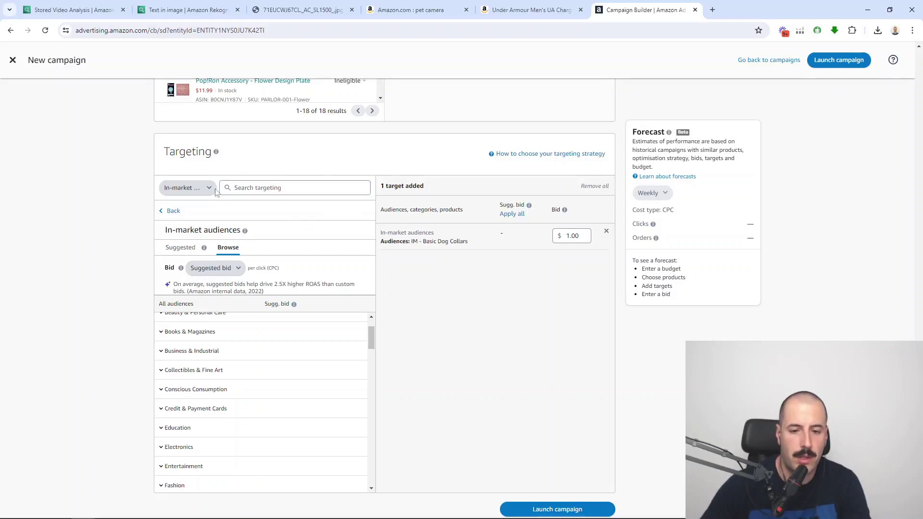
- Leave the in-market audiences and browse the full list of interest and lifestyle audiences down to the pet categories
left_click(173, 211)
scroll(144, 241, "down", 2)
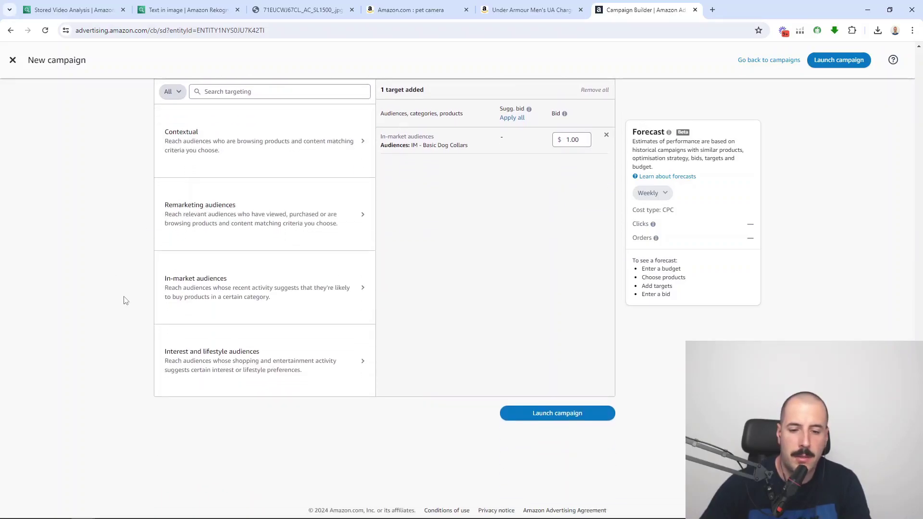
left_click(235, 369)
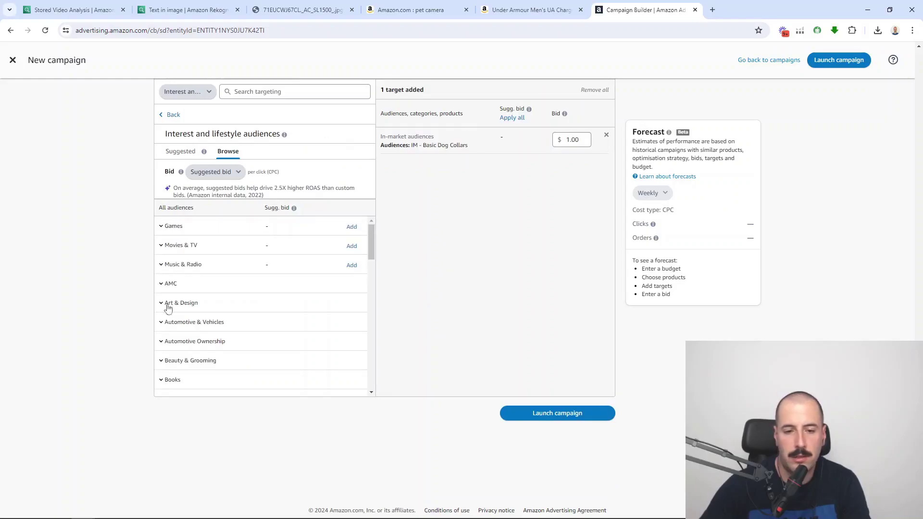
scroll(263, 292, "down", 4)
scroll(264, 295, "down", 5)
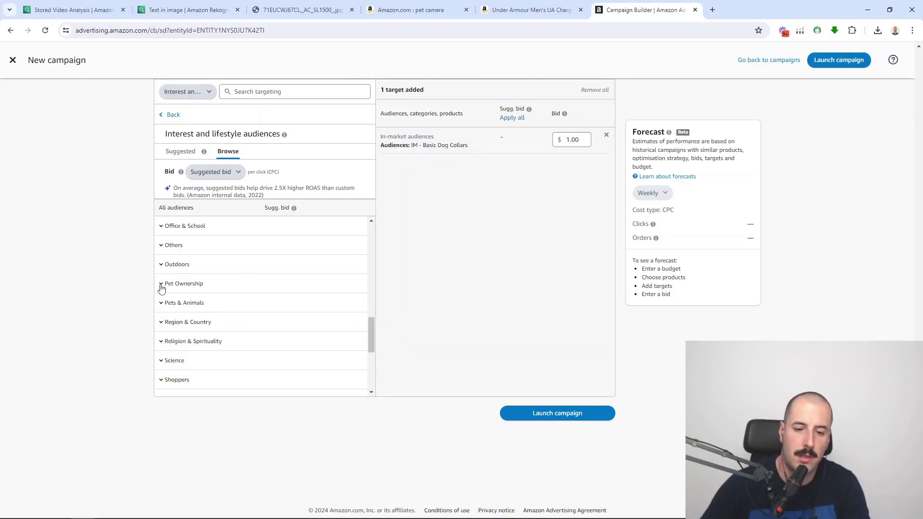
- Expand the Pet Ownership category and, under Pets & Animals > Pets, the Dogs subcategory of lifestyle audiences
left_click(161, 285)
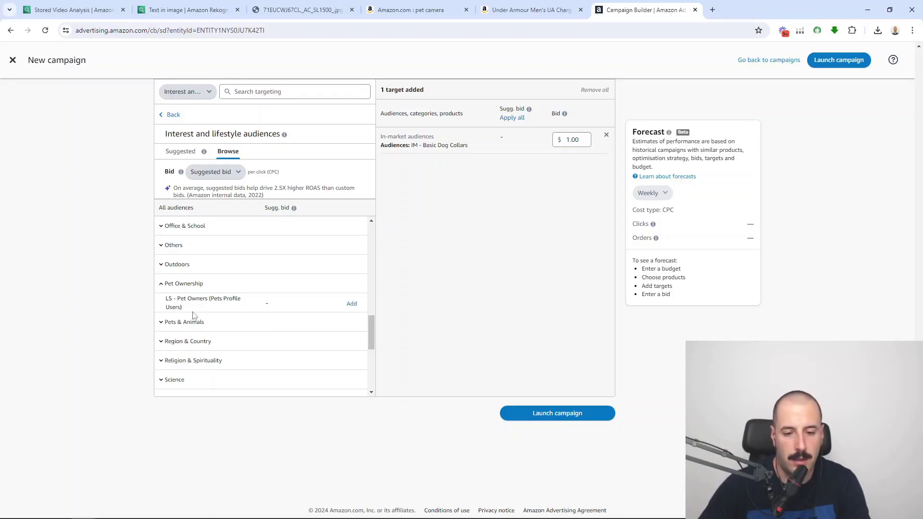
left_click(163, 322)
scroll(259, 331, "down", 1)
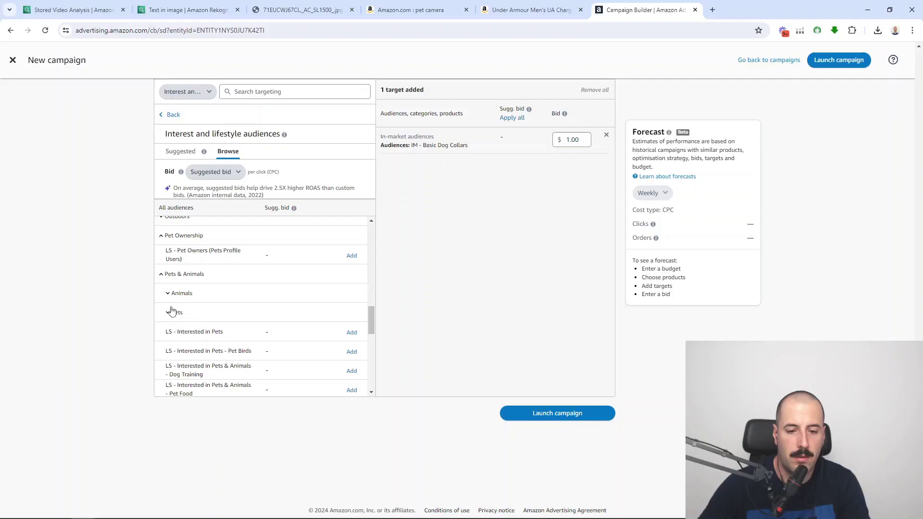
left_click(170, 315)
scroll(289, 316, "down", 1)
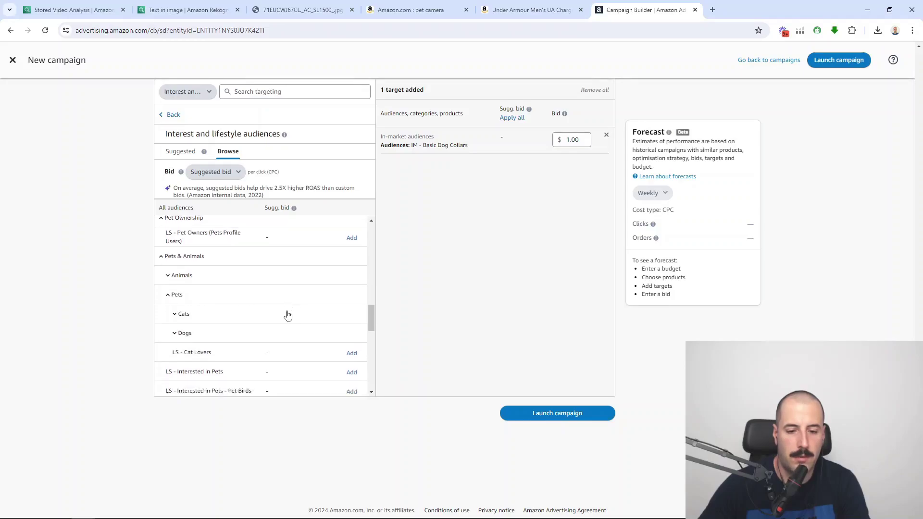
left_click(175, 304)
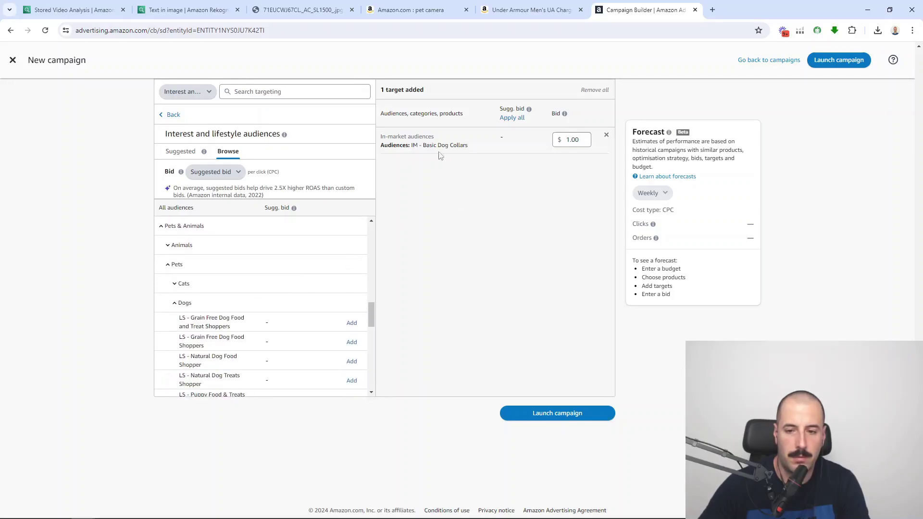
- Add the LS - Natural Dog Food Shopper audience from the Dogs subcategory as an interest and lifestyle target
scroll(264, 323, "down", 2)
scroll(286, 303, "up", 1)
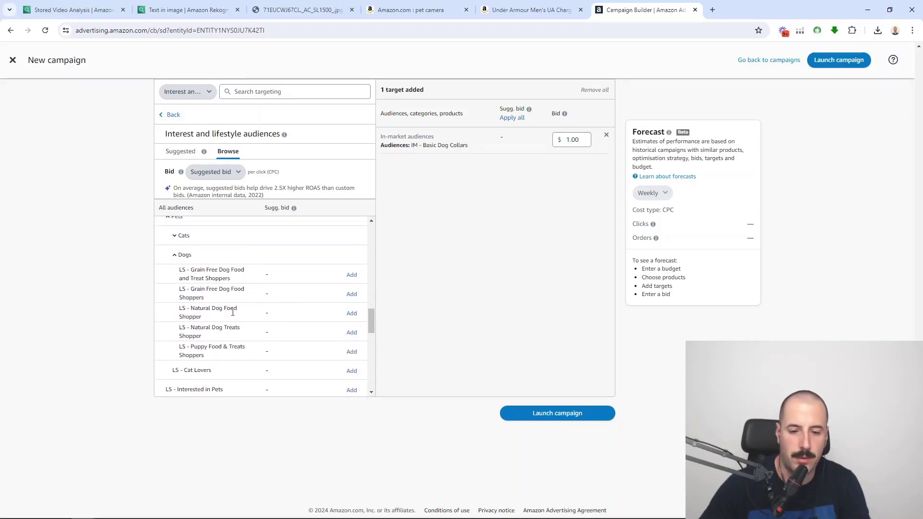
left_click(351, 313)
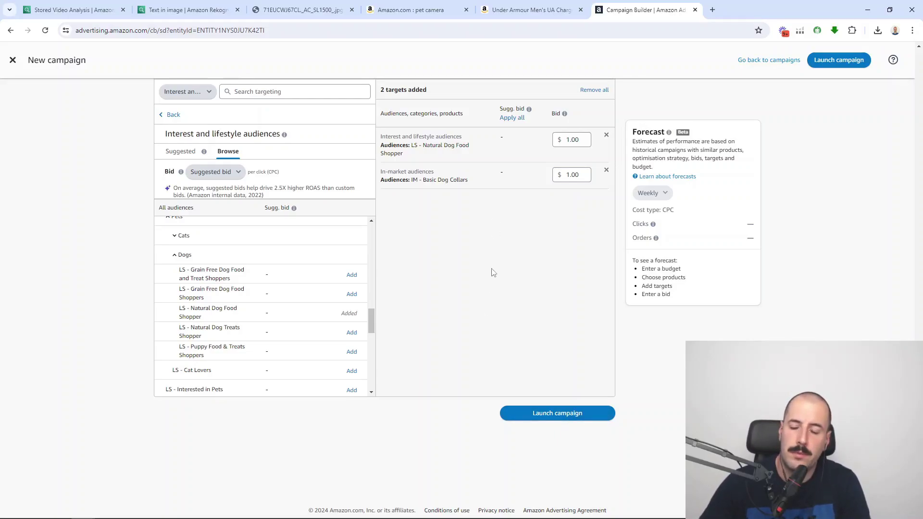
- Leave the interest and lifestyle audiences and reopen contextual targeting to view its product categories
scroll(495, 273, "up", 2)
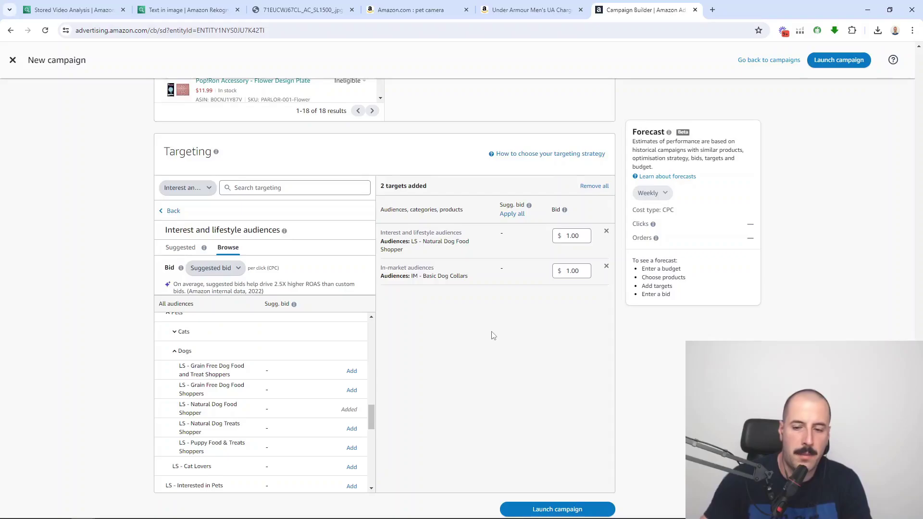
left_click(169, 211)
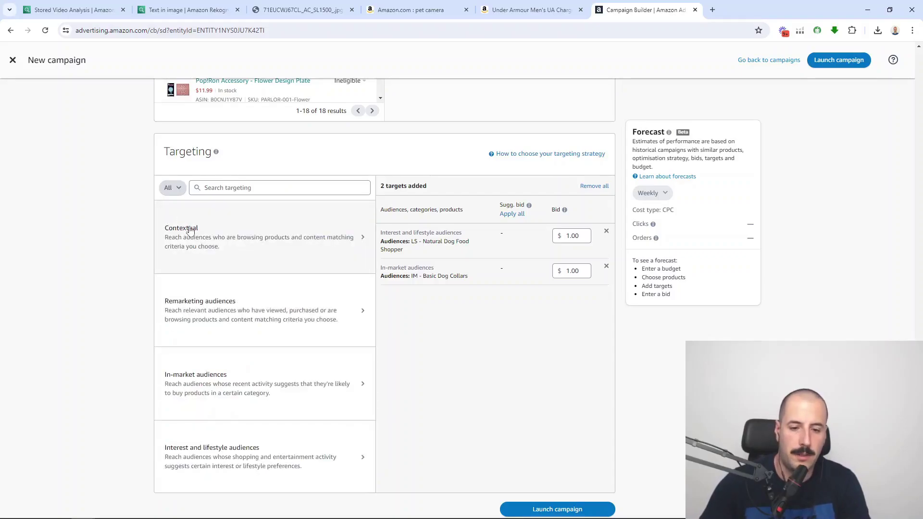
left_click(275, 242)
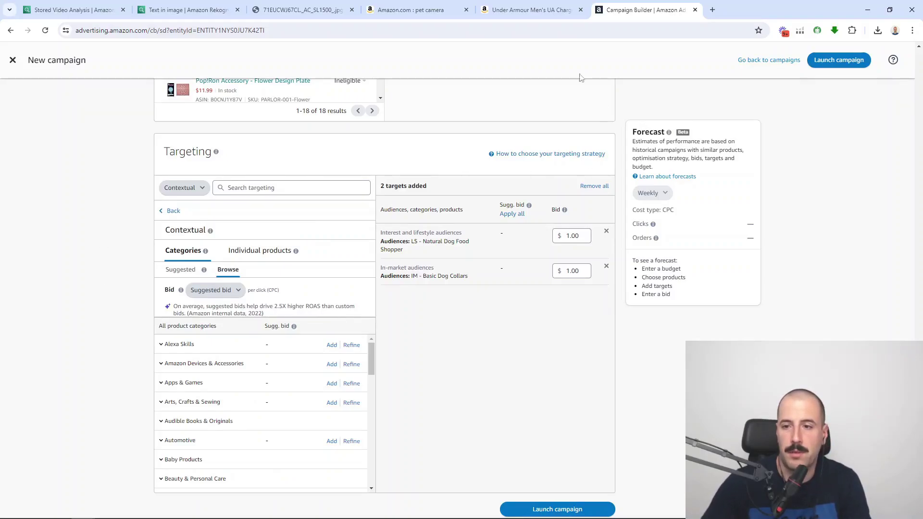
- Switch to the Under Armour running shoe listing on Amazon and look over its product details and the sponsored ad placement
left_click(534, 11)
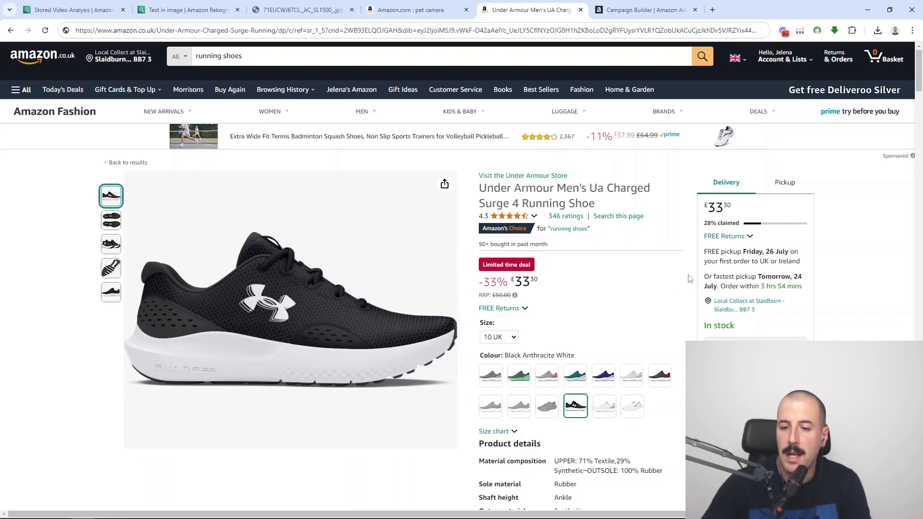
scroll(690, 277, "down", 5)
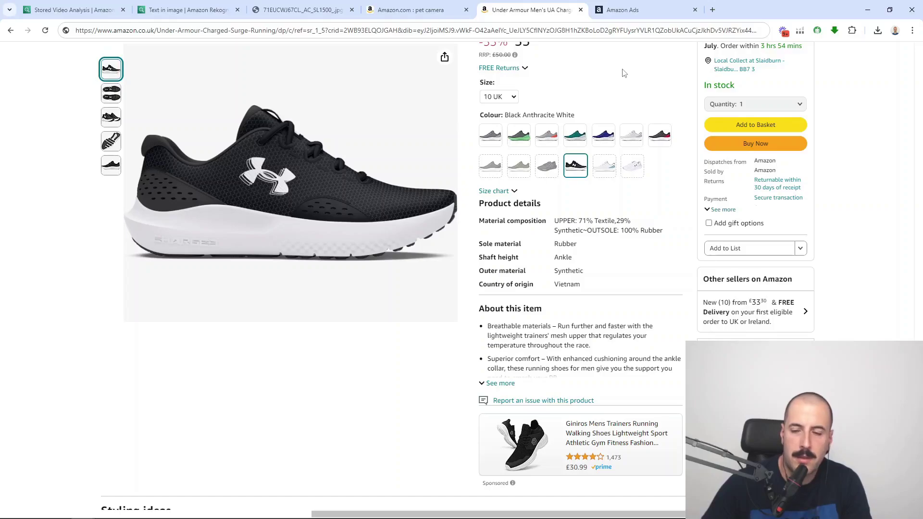
- In the Amazon Ads new report form, try the Sponsored Products category, reselect Sponsored Display, and open the report type options
left_click(635, 10)
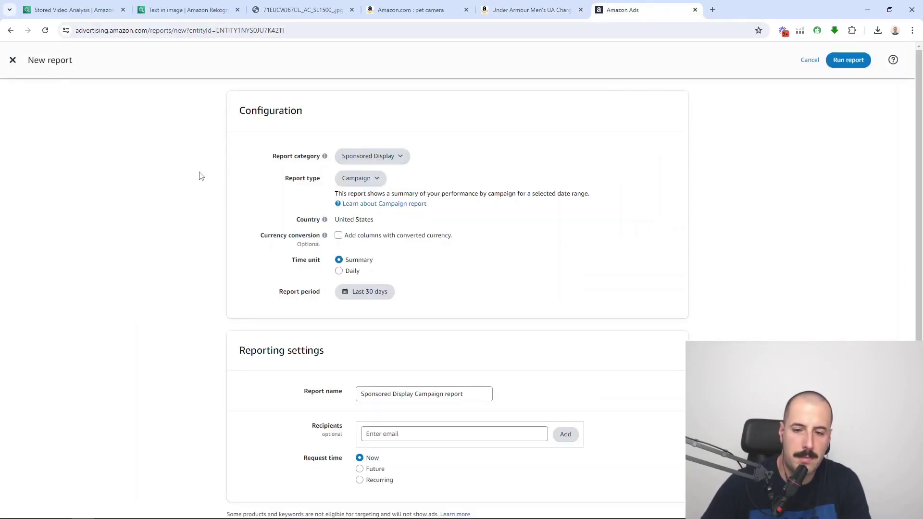
left_click(384, 158)
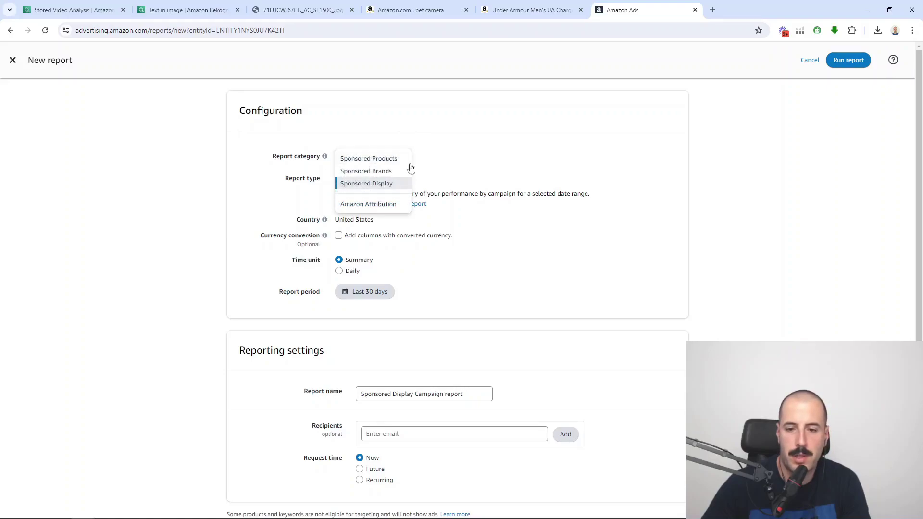
left_click(391, 158)
left_click(397, 159)
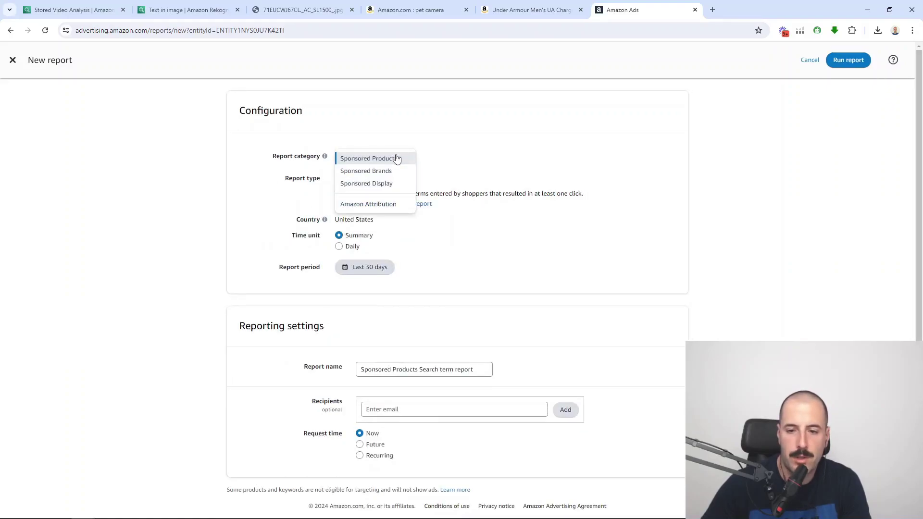
left_click(391, 184)
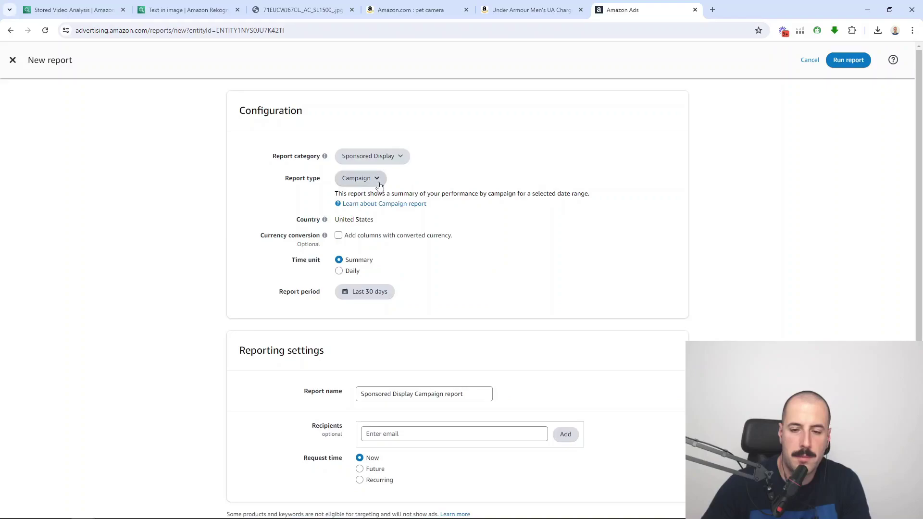
left_click(378, 181)
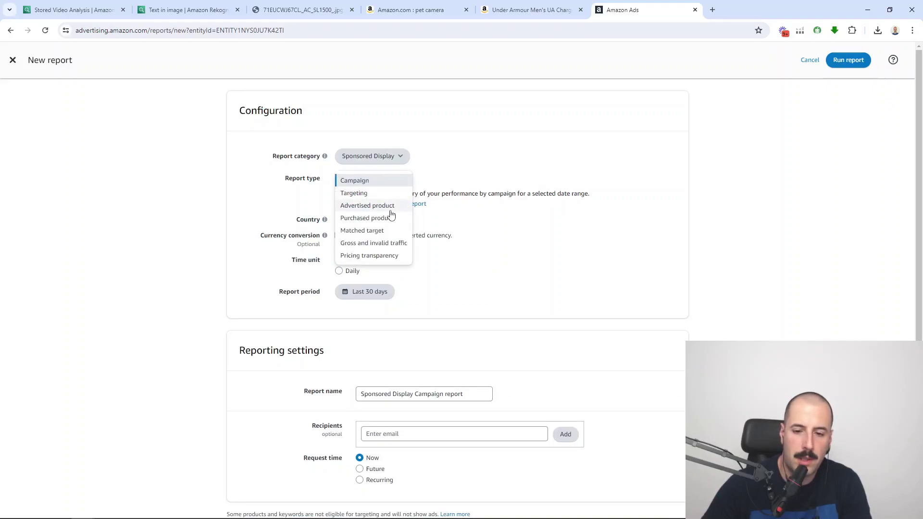